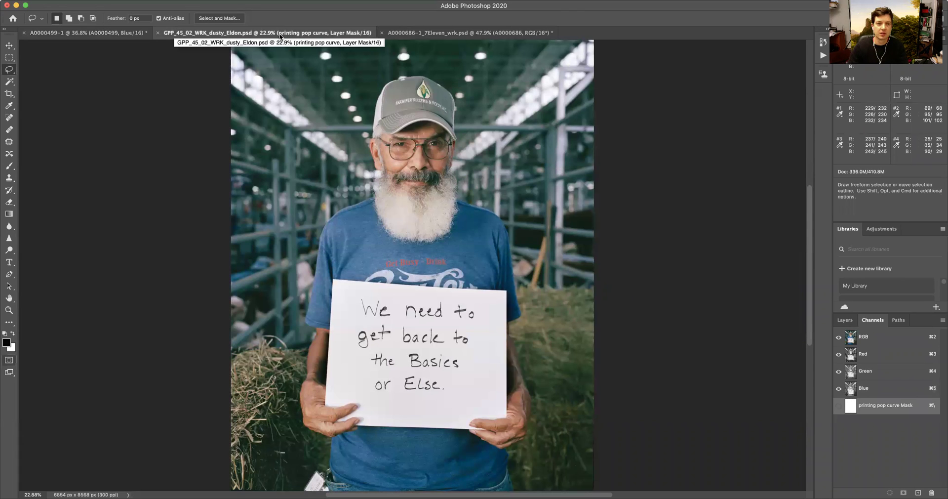
Switch to the A0000686-1_7Eleven_wrk.psd document and change the Magic Wand to the Quick Selection tool.
{"action": "left_click", "coordinate": [393, 31]}
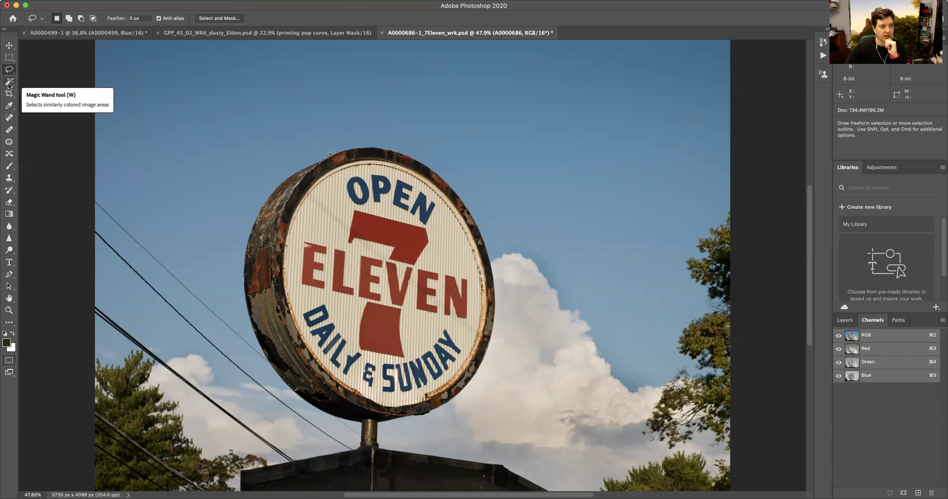
{"action": "left_click_drag", "start_coordinate": [9, 86], "coordinate": [32, 88]}
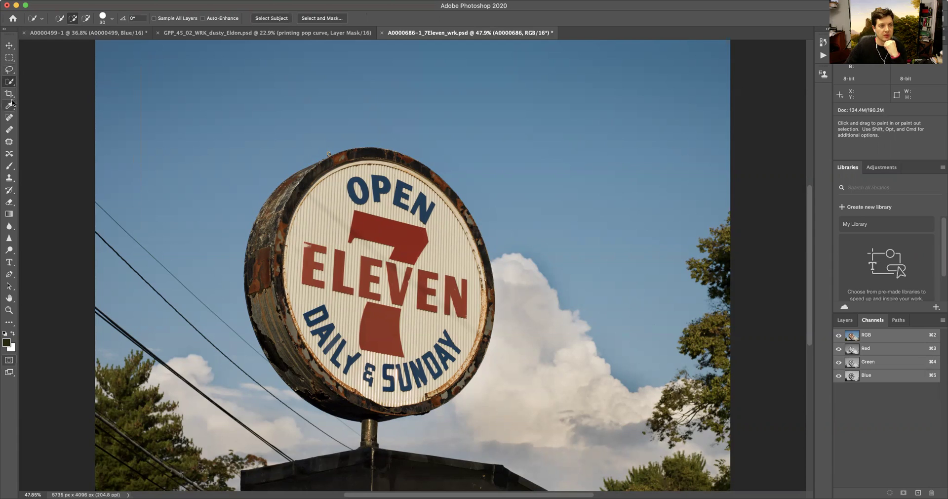
Draw a rectangular marquee about 2760 by 1978 px over the sky and the sign's upper half, and deselect it.
{"action": "left_click", "coordinate": [9, 58]}
{"action": "left_click_drag", "start_coordinate": [188, 74], "coordinate": [495, 293]}
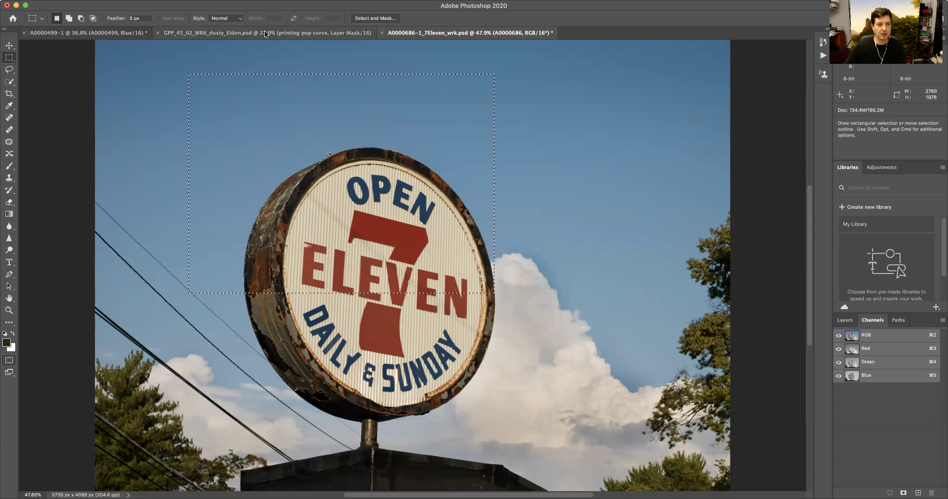
{"action": "left_click", "coordinate": [190, 0]}
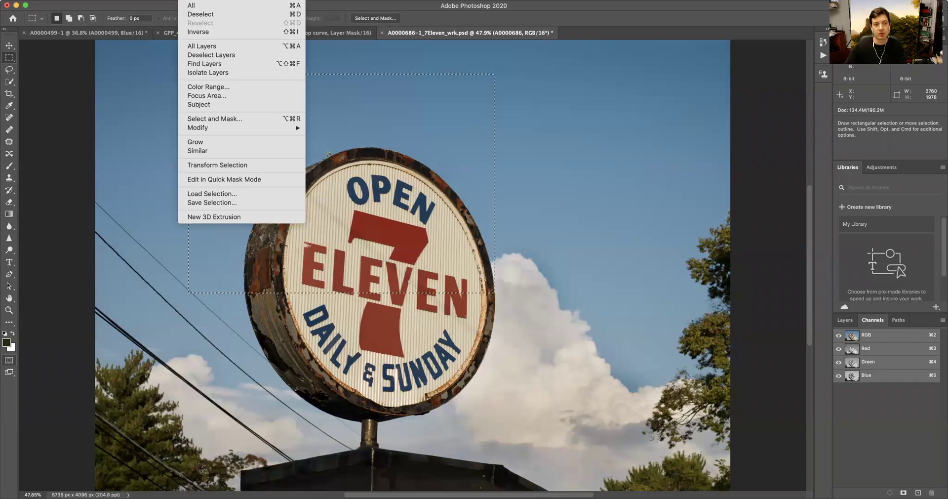
{"action": "left_click", "coordinate": [200, 14]}
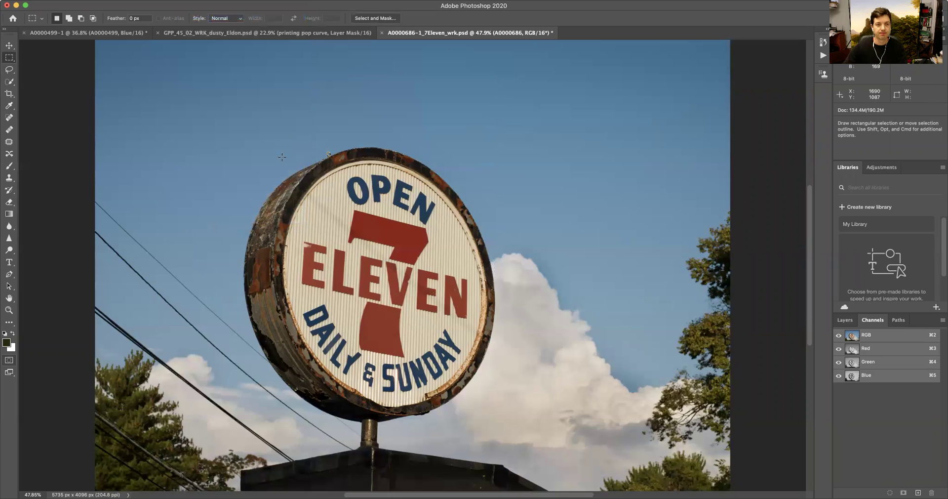
Lasso a loose area around the sign's upper part, and replace it with a lasso selection about 1046 by 625 px in the sky.
{"action": "left_click", "coordinate": [9, 71]}
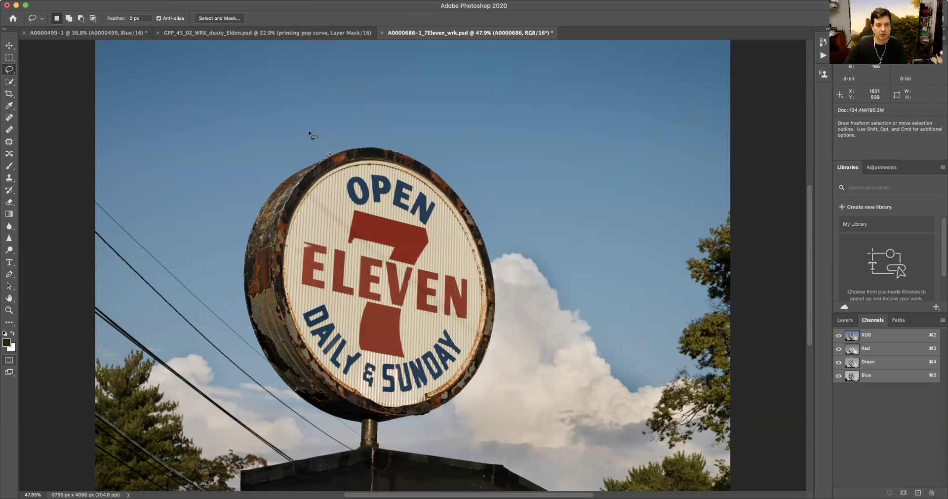
{"action": "mouse_move", "coordinate": [328, 127]}
{"action": "left_mouse_down"}
{"action": "mouse_move", "coordinate": [542, 264]}
{"action": "mouse_move", "coordinate": [495, 332]}
{"action": "mouse_move", "coordinate": [242, 290]}
{"action": "mouse_move", "coordinate": [238, 156]}
{"action": "mouse_move", "coordinate": [289, 112]}
{"action": "mouse_move", "coordinate": [313, 126]}
{"action": "left_mouse_up"}
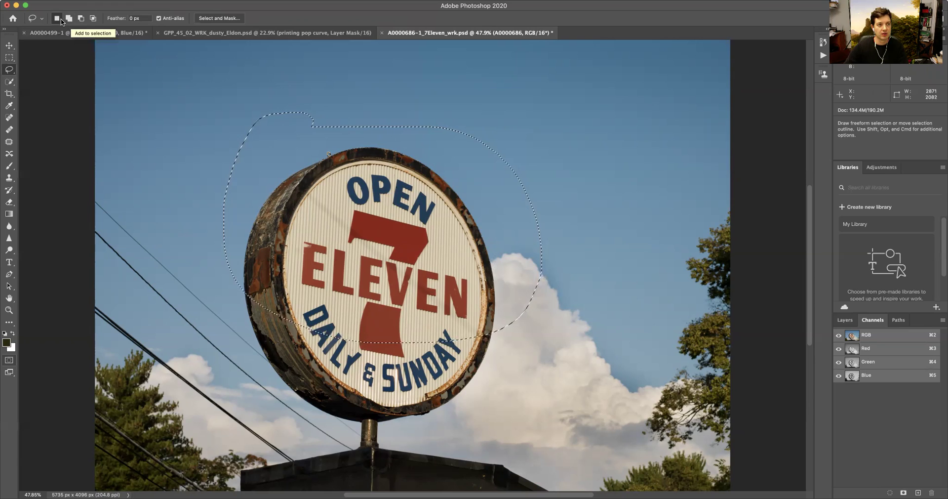
{"action": "mouse_move", "coordinate": [159, 78]}
{"action": "left_mouse_down"}
{"action": "mouse_move", "coordinate": [163, 105]}
{"action": "mouse_move", "coordinate": [271, 121]}
{"action": "mouse_move", "coordinate": [183, 75]}
{"action": "mouse_move", "coordinate": [160, 80]}
{"action": "left_mouse_up"}
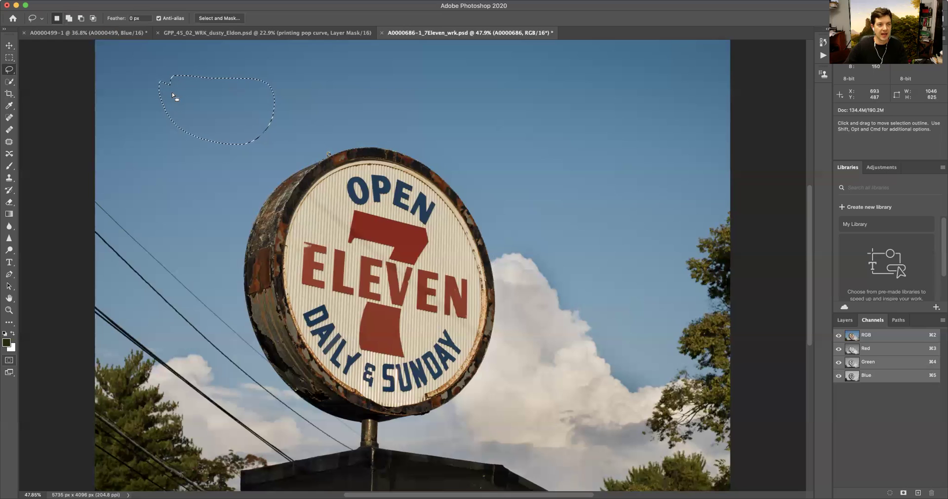
Set the Lasso to add to the selection and extend the sky selection with freehand areas to about 1654 by 1065 px.
{"action": "left_click", "coordinate": [70, 18]}
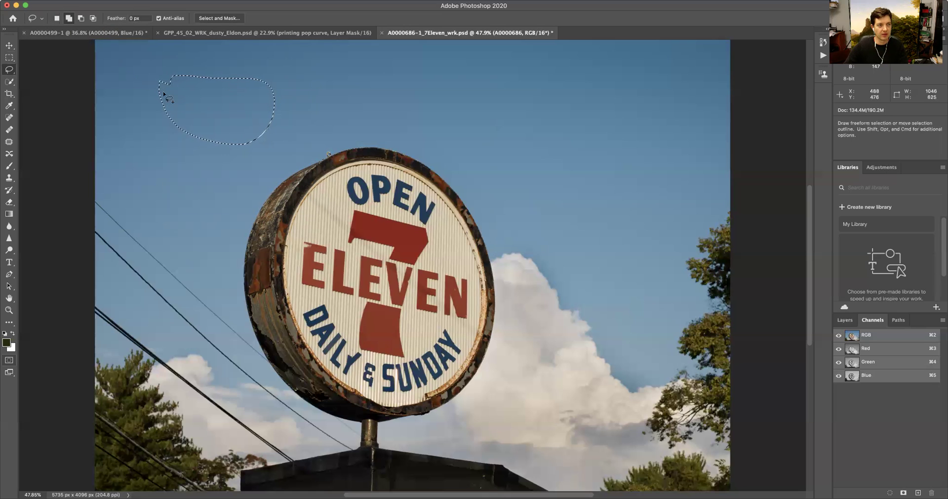
{"action": "mouse_move", "coordinate": [253, 123]}
{"action": "left_mouse_down"}
{"action": "mouse_move", "coordinate": [198, 163]}
{"action": "mouse_move", "coordinate": [259, 157]}
{"action": "mouse_move", "coordinate": [165, 153]}
{"action": "mouse_move", "coordinate": [186, 108]}
{"action": "mouse_move", "coordinate": [205, 143]}
{"action": "left_mouse_up"}
{"action": "left_click_drag", "start_coordinate": [187, 93], "coordinate": [190, 99]}
{"action": "mouse_move", "coordinate": [237, 130]}
{"action": "left_mouse_down"}
{"action": "mouse_move", "coordinate": [249, 148]}
{"action": "mouse_move", "coordinate": [242, 158]}
{"action": "left_mouse_up"}
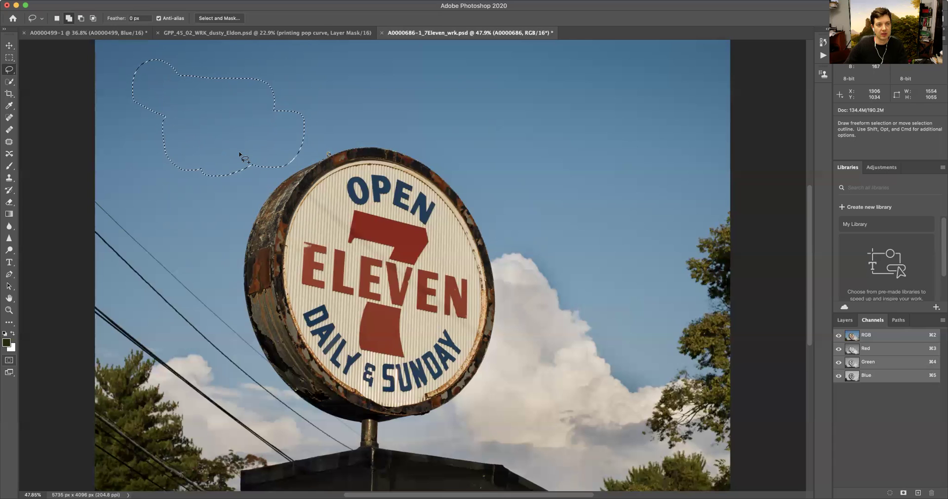
Subtract freehand areas from the lower and right sides of the sky selection, reducing it to about 1285 by 708 px.
{"action": "key", "text": "alt"}
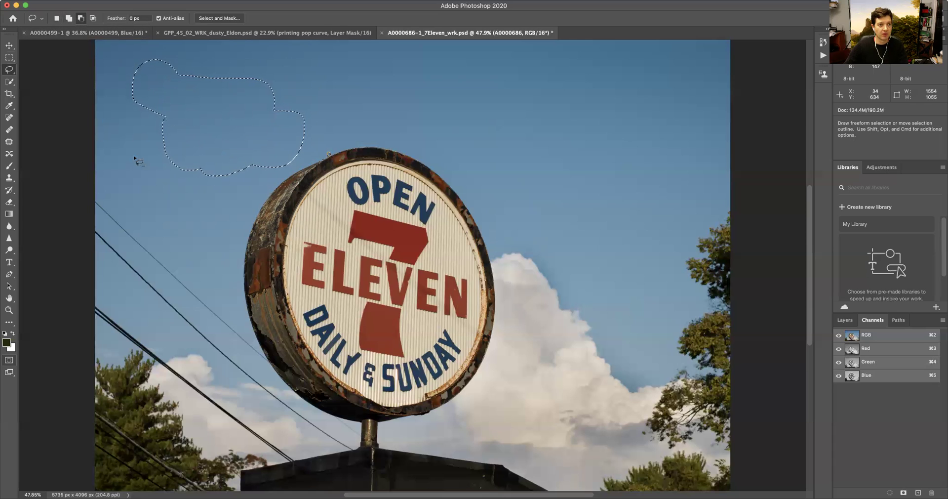
{"action": "mouse_move", "coordinate": [159, 119]}
{"action": "left_mouse_down"}
{"action": "mouse_move", "coordinate": [230, 177]}
{"action": "mouse_move", "coordinate": [193, 188]}
{"action": "mouse_move", "coordinate": [150, 147]}
{"action": "mouse_move", "coordinate": [141, 121]}
{"action": "left_mouse_up"}
{"action": "mouse_move", "coordinate": [218, 172]}
{"action": "left_mouse_down"}
{"action": "mouse_move", "coordinate": [264, 172]}
{"action": "mouse_move", "coordinate": [314, 114]}
{"action": "left_mouse_up"}
{"action": "mouse_move", "coordinate": [242, 183]}
{"action": "left_mouse_down"}
{"action": "mouse_move", "coordinate": [198, 170]}
{"action": "mouse_move", "coordinate": [247, 124]}
{"action": "mouse_move", "coordinate": [290, 103]}
{"action": "mouse_move", "coordinate": [302, 149]}
{"action": "mouse_move", "coordinate": [261, 195]}
{"action": "mouse_move", "coordinate": [184, 144]}
{"action": "left_mouse_up"}
{"action": "left_click_drag", "start_coordinate": [302, 130], "coordinate": [288, 106]}
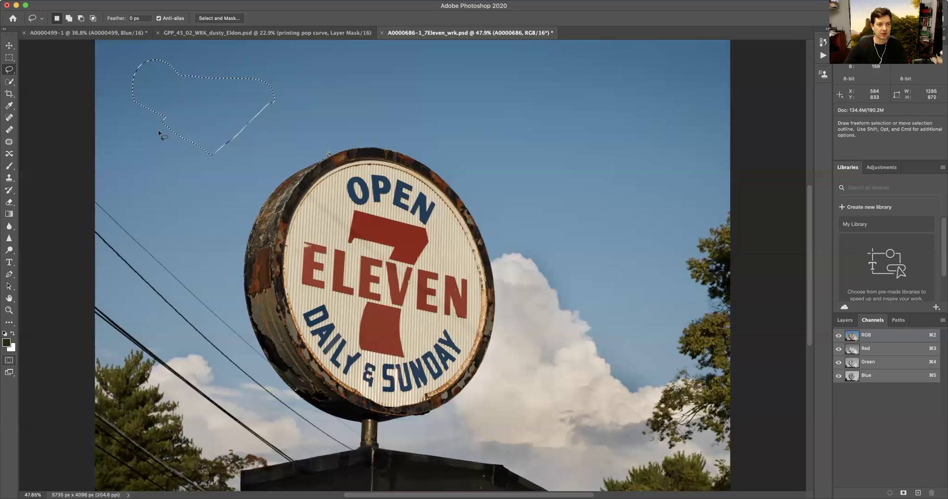
{"action": "key", "text": "alt"}
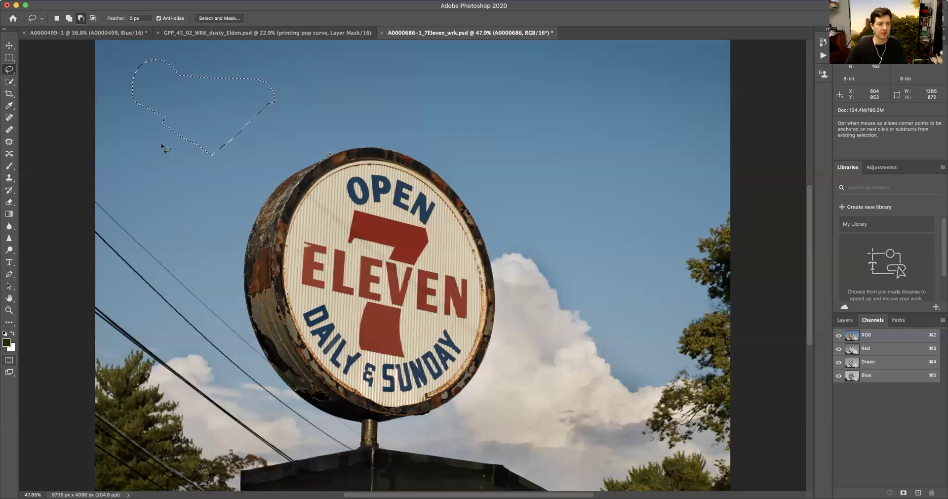
{"action": "mouse_move", "coordinate": [162, 146]}
{"action": "left_mouse_down"}
{"action": "mouse_move", "coordinate": [223, 133]}
{"action": "mouse_move", "coordinate": [193, 177]}
{"action": "mouse_move", "coordinate": [182, 152]}
{"action": "left_mouse_up"}
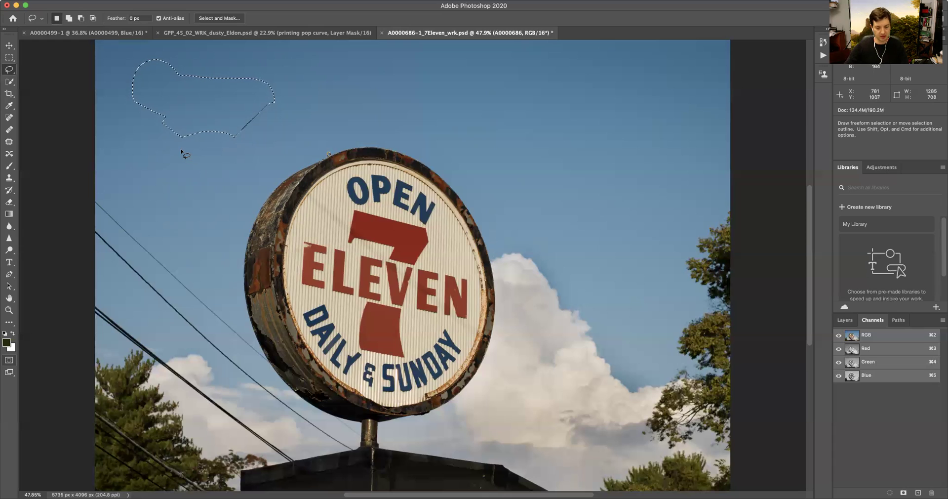
Add a small lasso area at the lower edge of the sky selection and deselect everything.
{"action": "key", "text": "shift"}
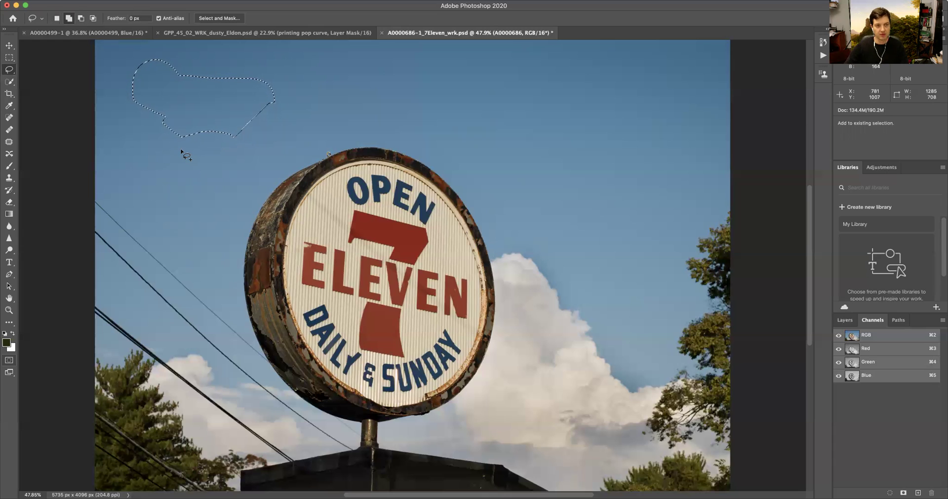
{"action": "mouse_move", "coordinate": [232, 138]}
{"action": "left_mouse_down"}
{"action": "mouse_move", "coordinate": [208, 163]}
{"action": "mouse_move", "coordinate": [173, 138]}
{"action": "mouse_move", "coordinate": [227, 129]}
{"action": "mouse_move", "coordinate": [215, 158]}
{"action": "mouse_move", "coordinate": [236, 142]}
{"action": "left_mouse_up"}
{"action": "left_click", "coordinate": [236, 141]}
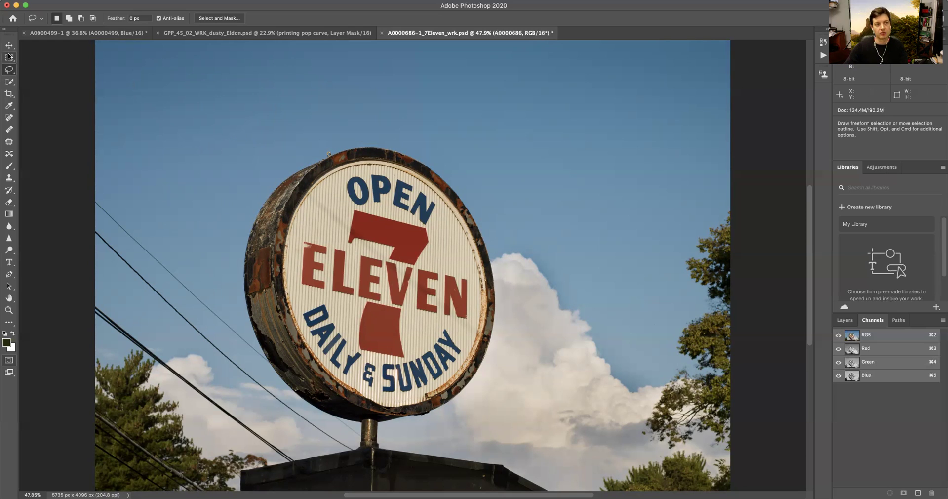
Quick-select the sky left of the sign, leaving out a patch above its upper-left rim, and clear the selection.
{"action": "left_click", "coordinate": [10, 83]}
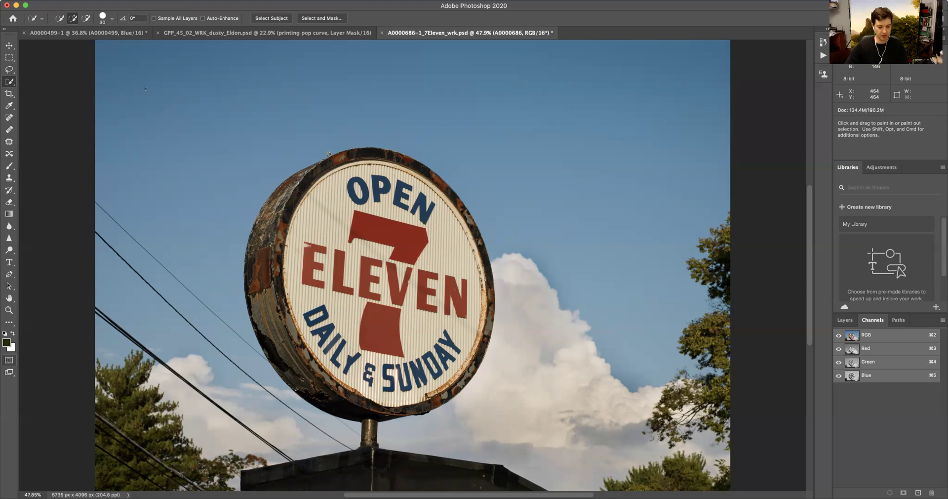
{"action": "left_click_drag", "start_coordinate": [146, 89], "coordinate": [203, 179]}
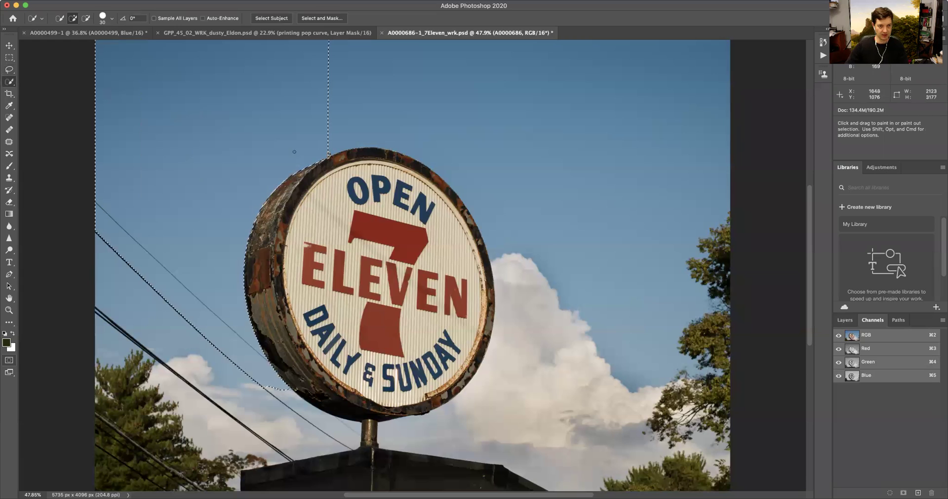
{"action": "key", "text": "alt"}
{"action": "left_click_drag", "start_coordinate": [310, 102], "coordinate": [282, 106]}
{"action": "left_click_drag", "start_coordinate": [238, 131], "coordinate": [265, 163]}
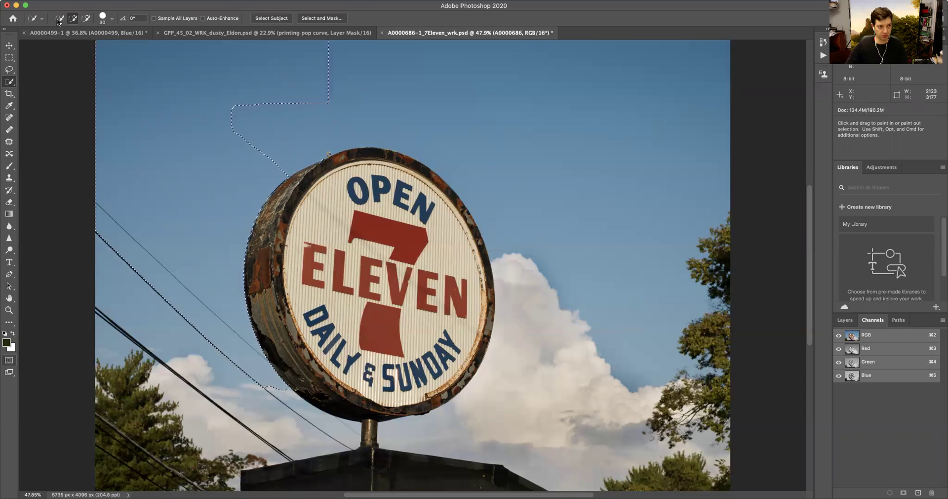
{"action": "left_click", "coordinate": [72, 18]}
{"action": "key", "text": "super+d"}
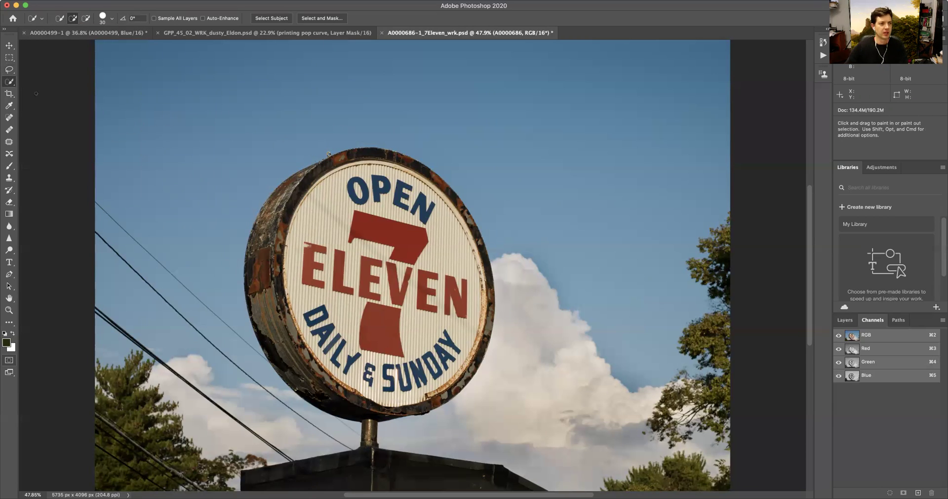
Draw a four-sided Polygonal Lasso selection about 1740 by 761 px in the sky above the sign, and deselect it.
{"action": "left_click", "coordinate": [10, 70]}
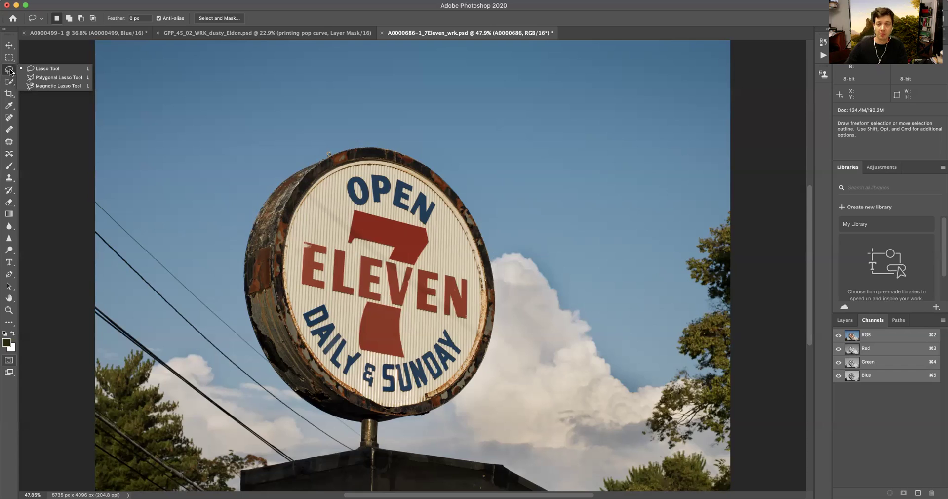
{"action": "left_click", "coordinate": [36, 81]}
{"action": "left_click", "coordinate": [172, 70]}
{"action": "left_click", "coordinate": [328, 71]}
{"action": "left_click", "coordinate": [281, 154]}
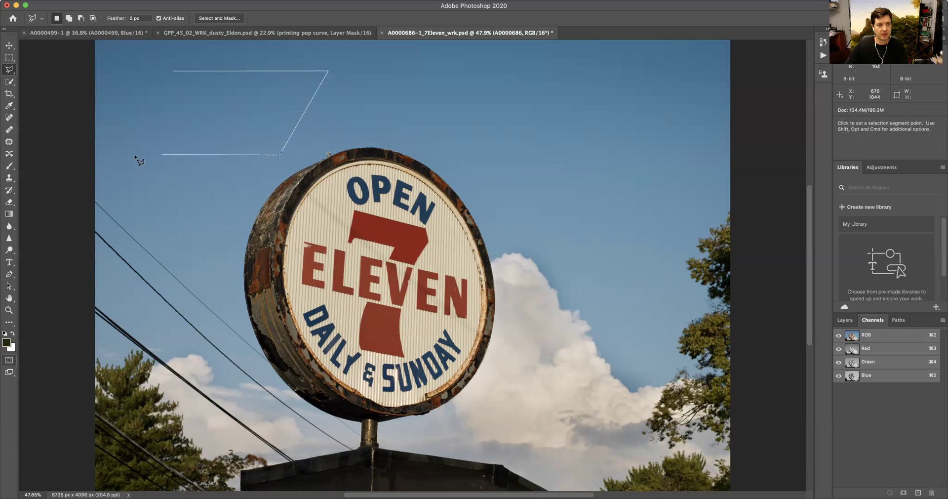
{"action": "left_click", "coordinate": [136, 154]}
{"action": "left_click", "coordinate": [173, 71]}
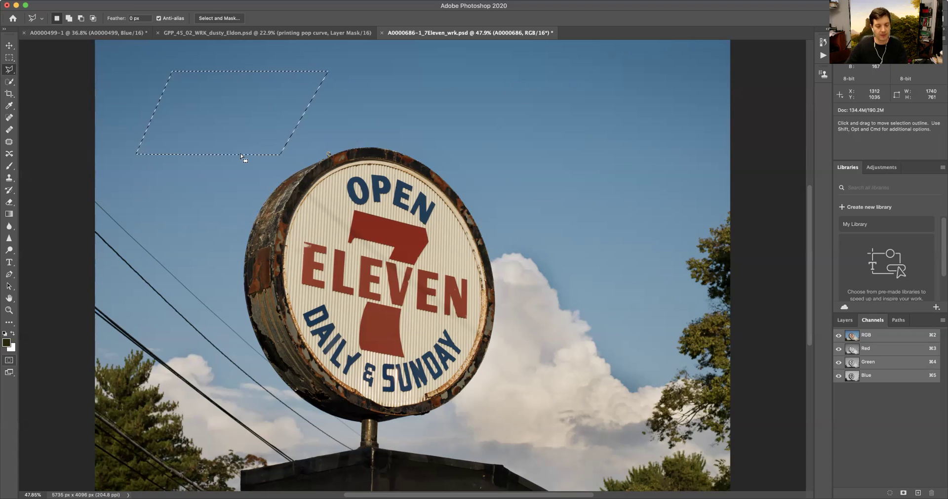
{"action": "key", "text": "super+d"}
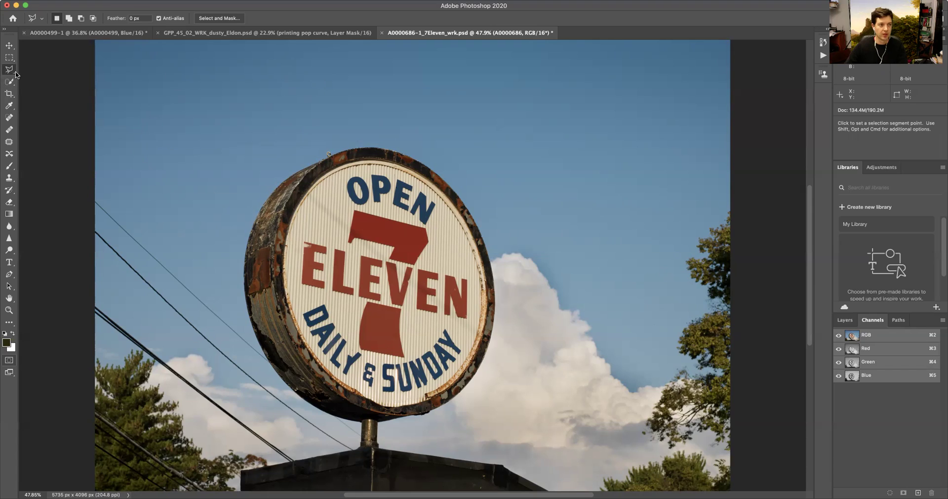
Trace the round sign's outer edge with the Magnetic Lasso as a selection about 2313 by 2483 px, and deselect it.
{"action": "left_click", "coordinate": [10, 70]}
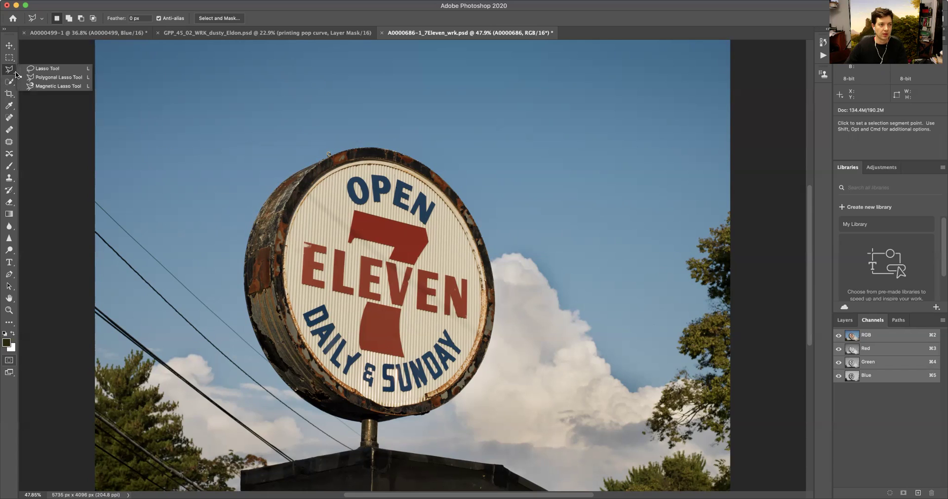
{"action": "left_click", "coordinate": [52, 87]}
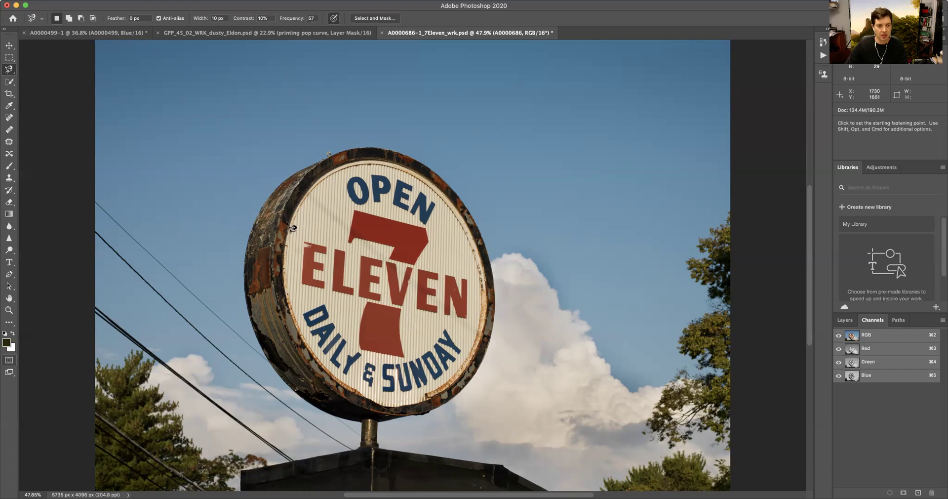
{"action": "left_click", "coordinate": [245, 281]}
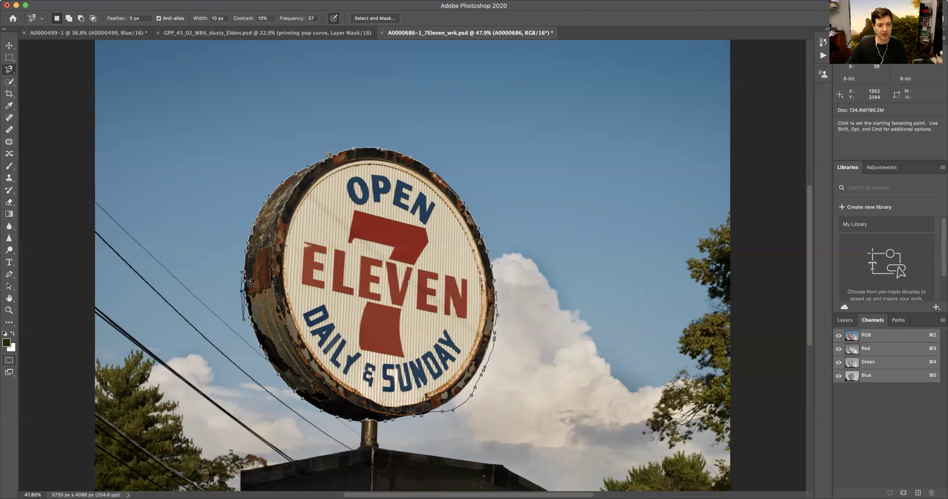
{"action": "double_click", "coordinate": [247, 285]}
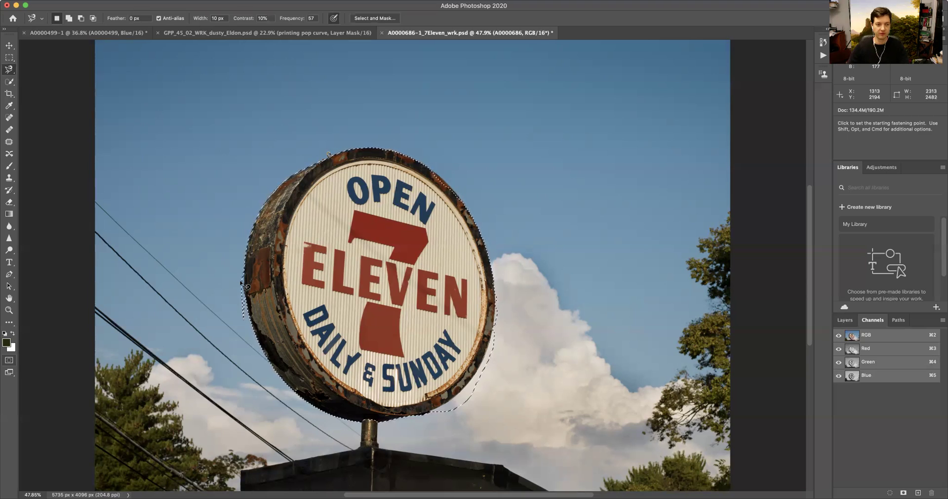
{"action": "key", "text": "super+d"}
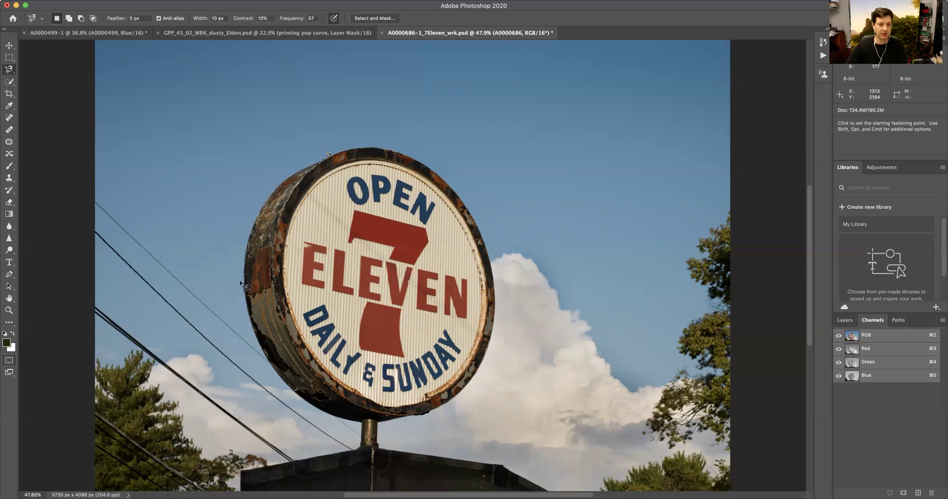
Set the Quick Selection brush to a size of 95 px and a hardness of 57%.
{"action": "left_click", "coordinate": [9, 83]}
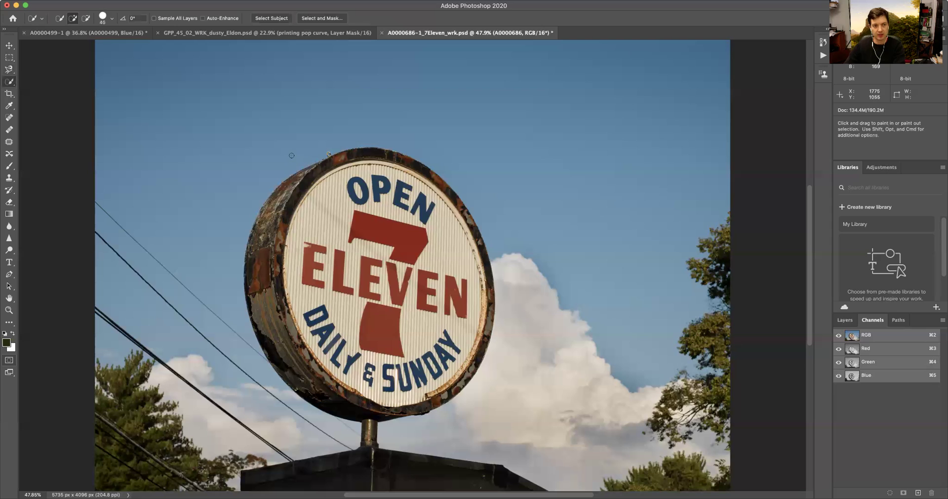
{"action": "left_click", "coordinate": [103, 19]}
{"action": "left_click", "coordinate": [101, 18]}
{"action": "left_click", "coordinate": [102, 19]}
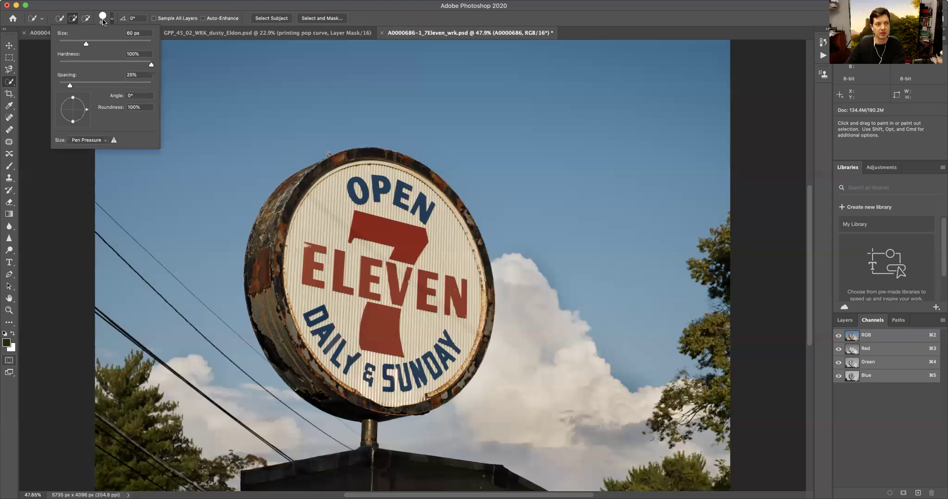
{"action": "left_click", "coordinate": [102, 43]}
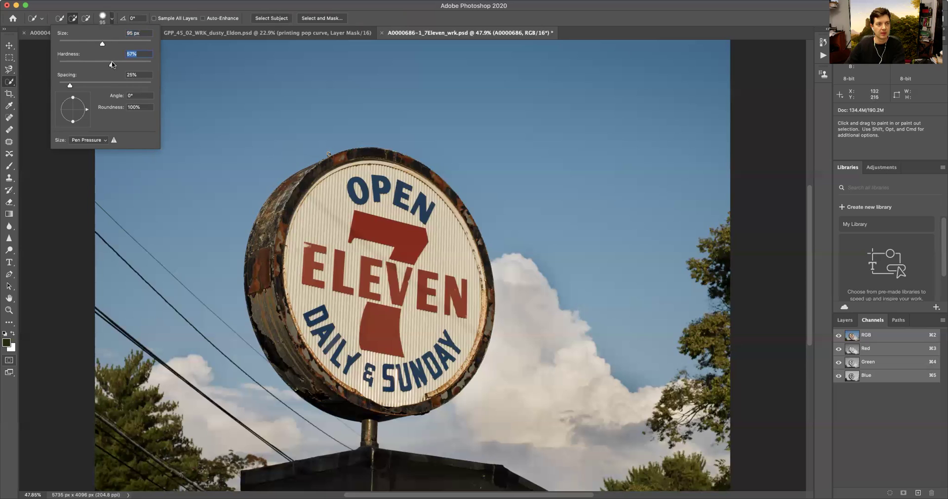
{"action": "left_click", "coordinate": [103, 19]}
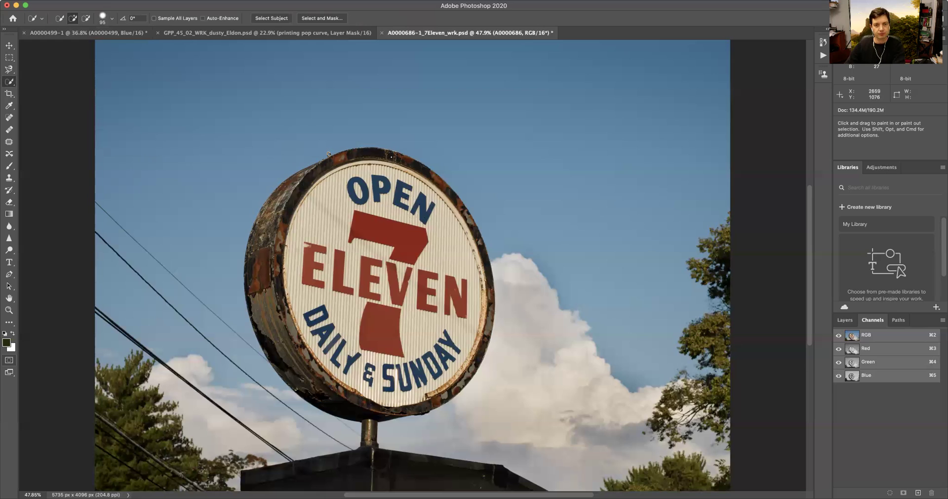
Resize the Quick Selection brush to 250 px.
{"action": "key", "text": "bracketright"}
{"action": "key", "text": "bracketright"}
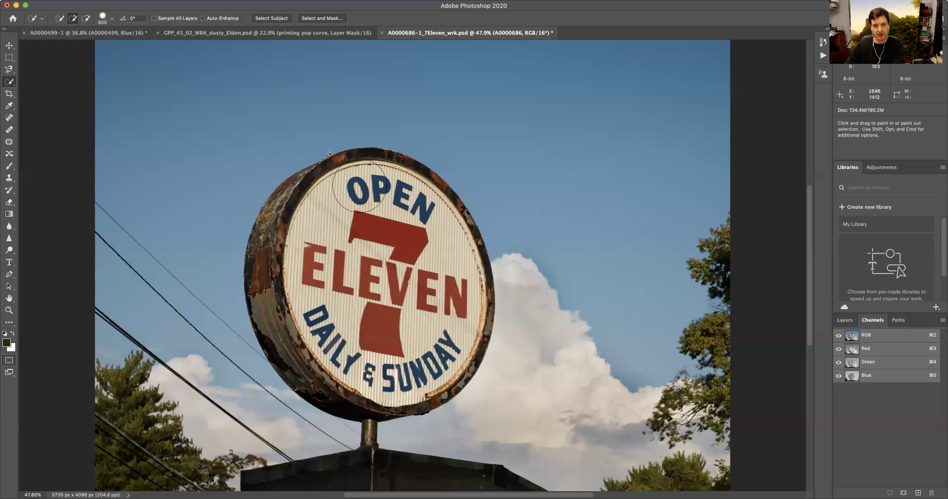
{"action": "key", "text": "bracketleft"}
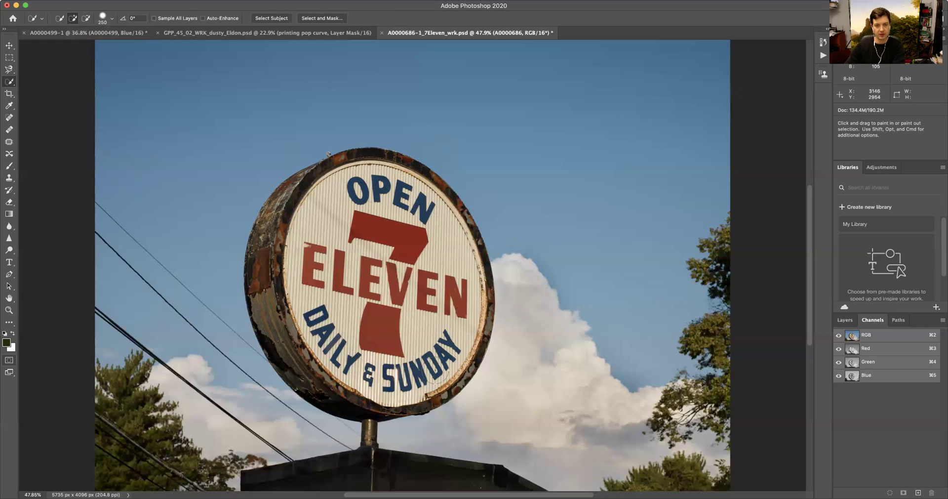
Select the whole round sign with the Quick Selection tool, about 2295 by 2500 px, and show the selection as a Quick Mask.
{"action": "mouse_move", "coordinate": [262, 229]}
{"action": "left_mouse_down"}
{"action": "mouse_move", "coordinate": [301, 176]}
{"action": "mouse_move", "coordinate": [333, 160]}
{"action": "mouse_move", "coordinate": [414, 203]}
{"action": "mouse_move", "coordinate": [467, 297]}
{"action": "mouse_move", "coordinate": [464, 330]}
{"action": "mouse_move", "coordinate": [417, 385]}
{"action": "mouse_move", "coordinate": [341, 385]}
{"action": "mouse_move", "coordinate": [336, 277]}
{"action": "mouse_move", "coordinate": [414, 285]}
{"action": "mouse_move", "coordinate": [398, 328]}
{"action": "mouse_move", "coordinate": [375, 339]}
{"action": "mouse_move", "coordinate": [403, 364]}
{"action": "left_mouse_up"}
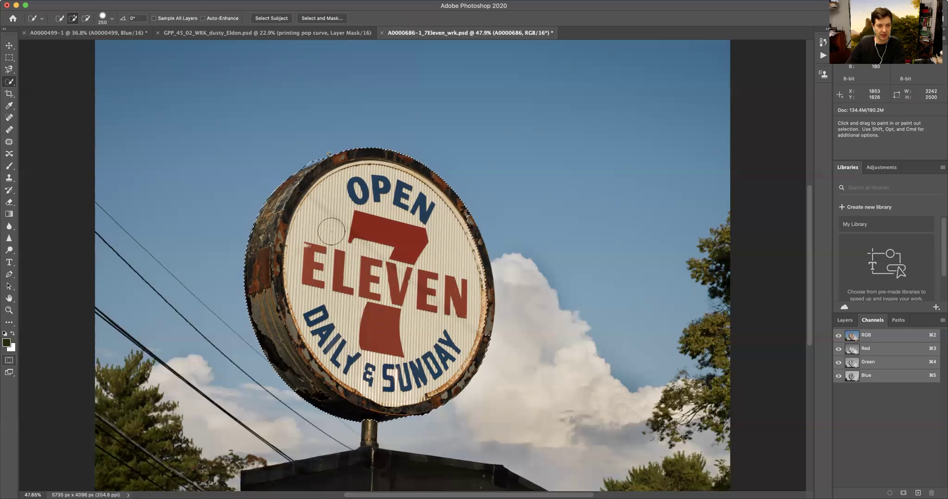
{"action": "left_click_drag", "start_coordinate": [475, 327], "coordinate": [434, 379]}
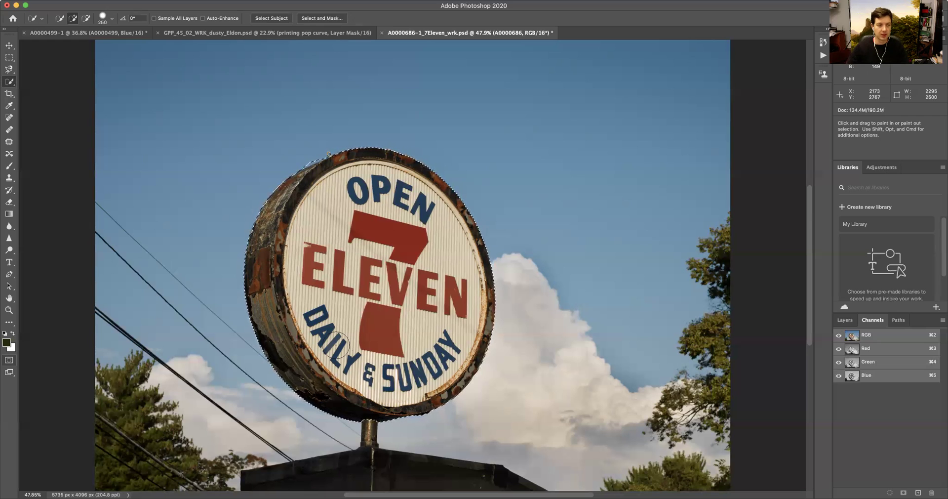
{"action": "left_click", "coordinate": [9, 362]}
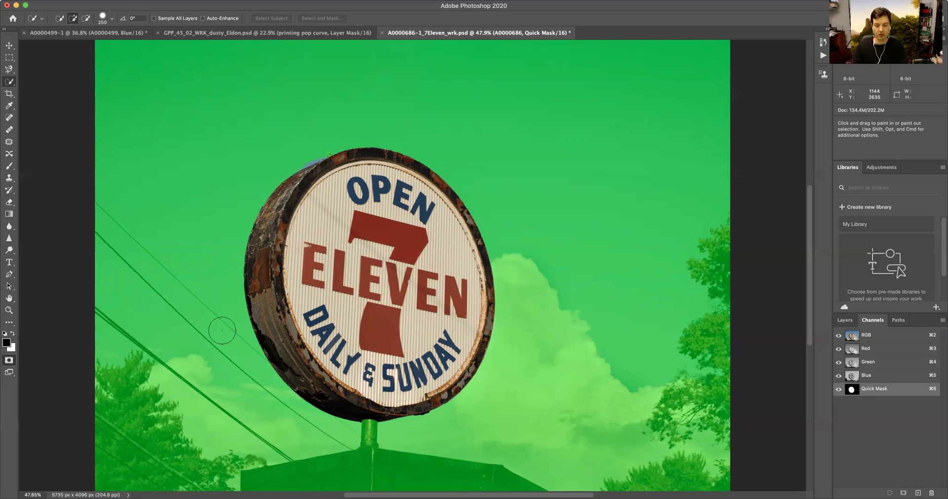
{"action": "key", "text": "super+minus"}
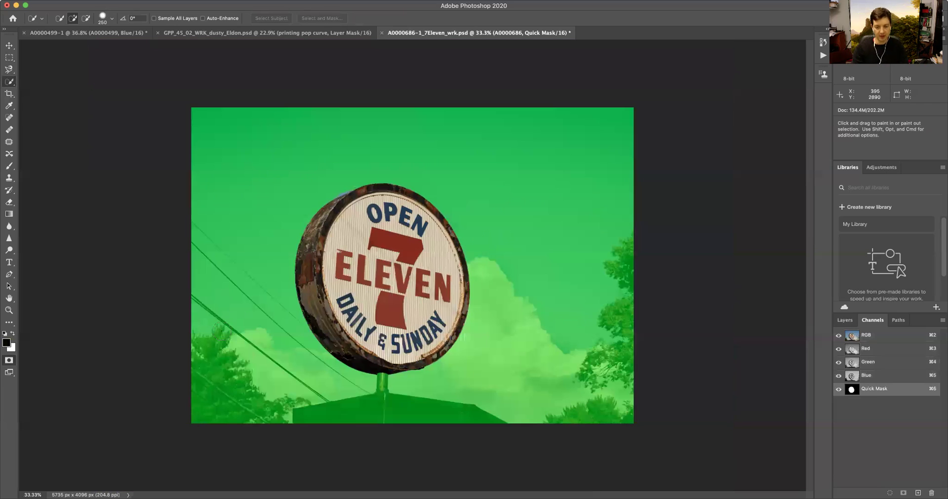
{"action": "key", "text": "super+plus"}
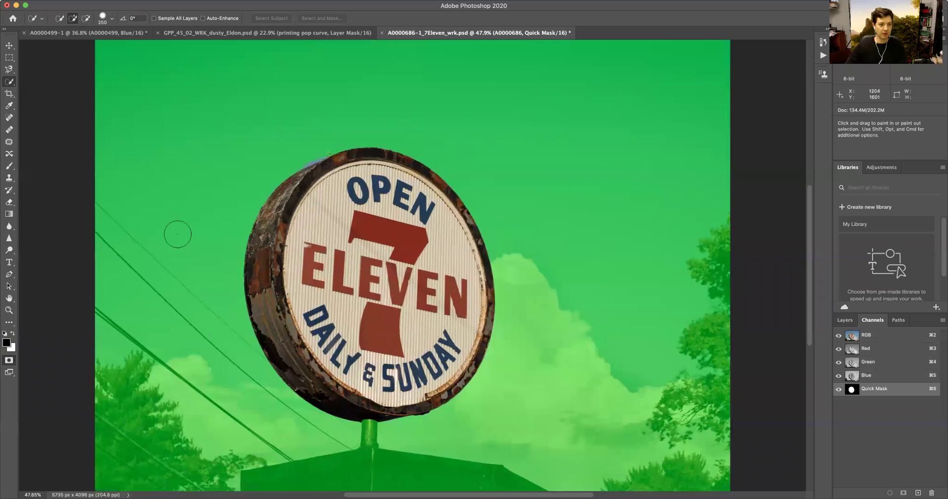
Change the Quick Mask overlay colour to pure red (ff0000).
{"action": "double_click", "coordinate": [8, 362]}
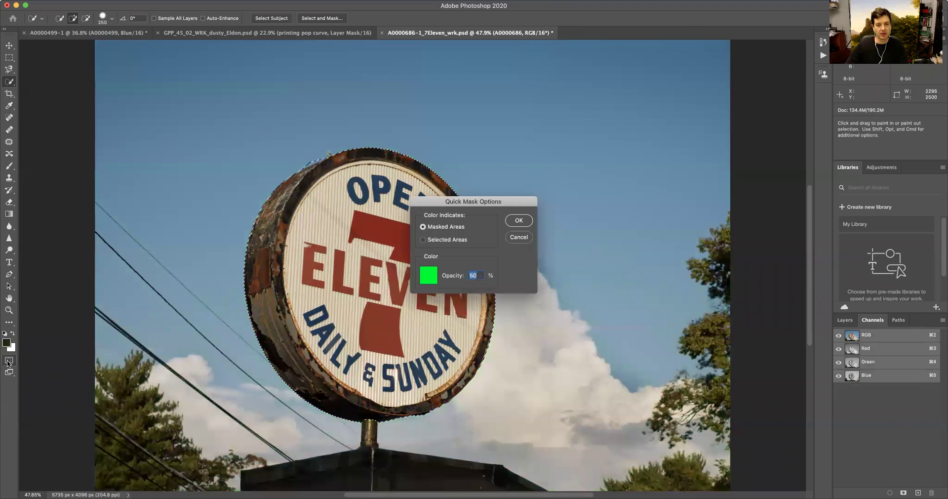
{"action": "left_click", "coordinate": [425, 280]}
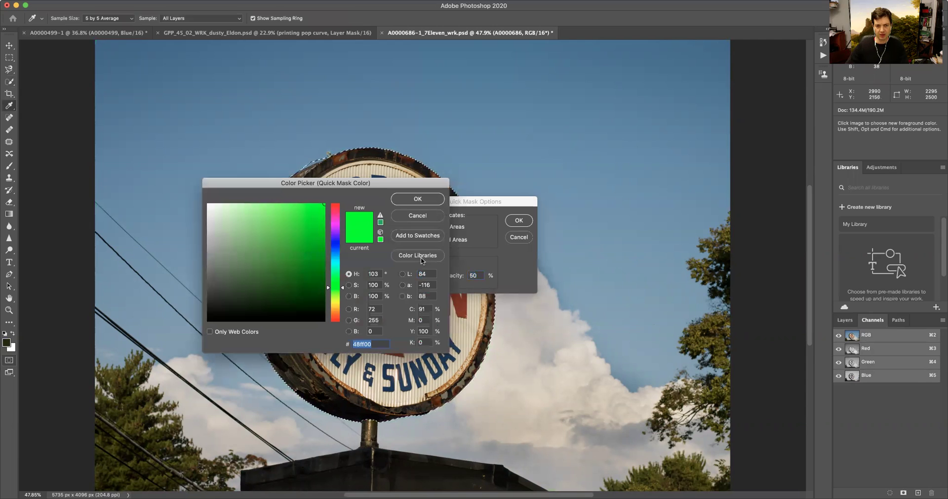
{"action": "left_click", "coordinate": [333, 220]}
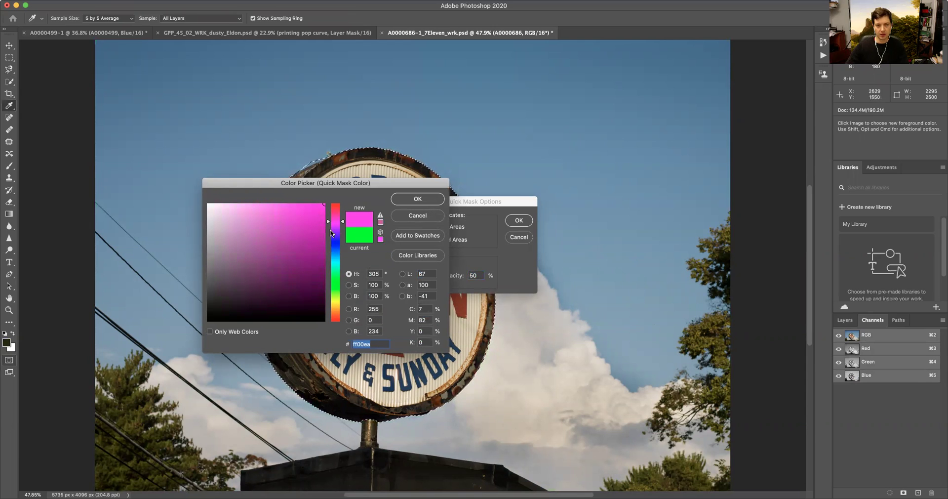
{"action": "left_click", "coordinate": [334, 205]}
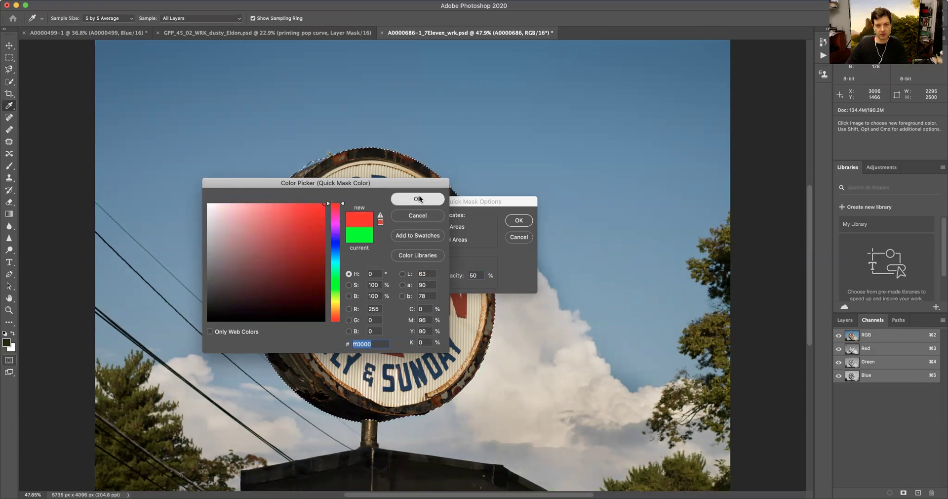
{"action": "left_click", "coordinate": [418, 198]}
{"action": "left_click", "coordinate": [519, 220]}
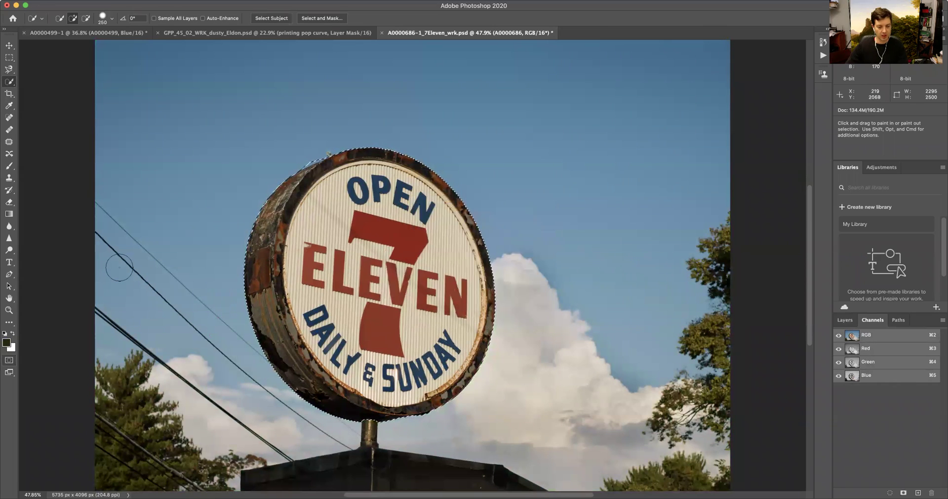
Compare the sign's selection outline with its red overlay, ending in Quick Mask mode.
{"action": "key", "text": "q"}
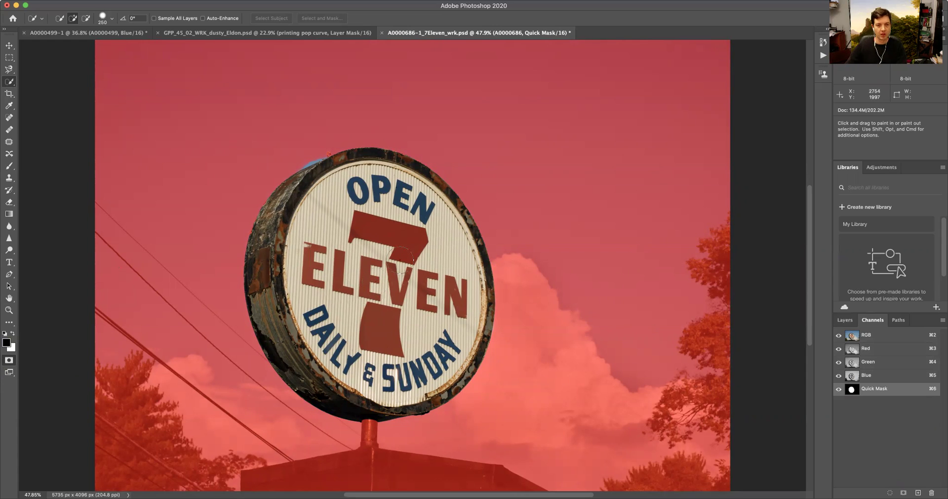
{"action": "key", "text": "q"}
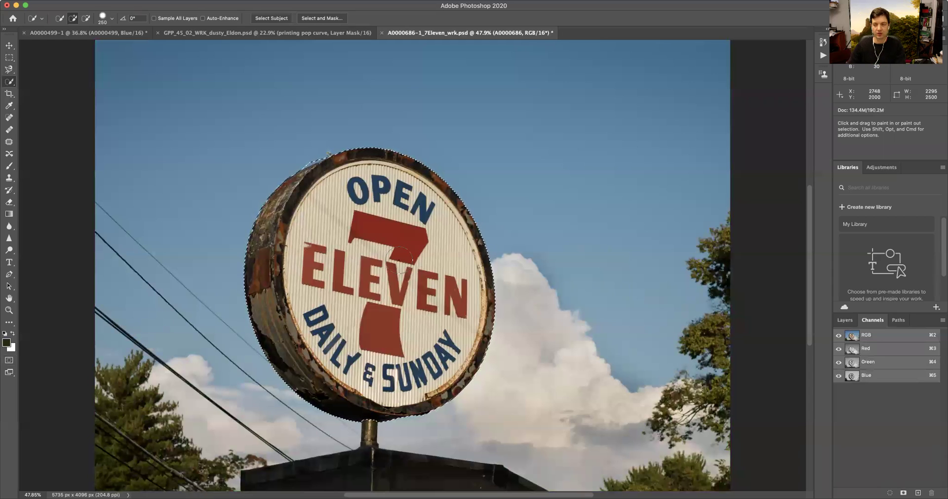
{"action": "key", "text": "q"}
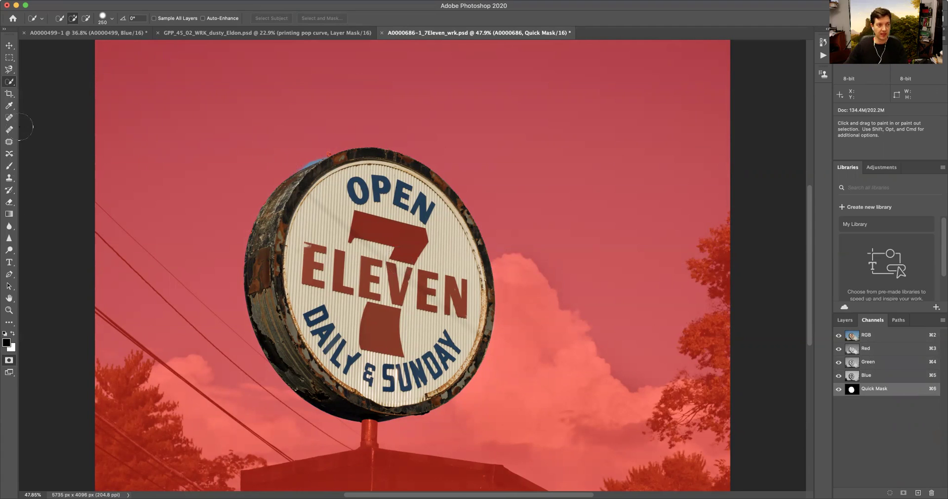
Paint black across the sign's upper part in the Quick Mask with a 175 px Brush at 59% opacity.
{"action": "mouse_move", "coordinate": [300, 174]}
{"action": "left_mouse_down"}
{"action": "mouse_move", "coordinate": [252, 154]}
{"action": "mouse_move", "coordinate": [255, 205]}
{"action": "left_mouse_up"}
{"action": "key", "text": "super+d"}
{"action": "left_click", "coordinate": [8, 167]}
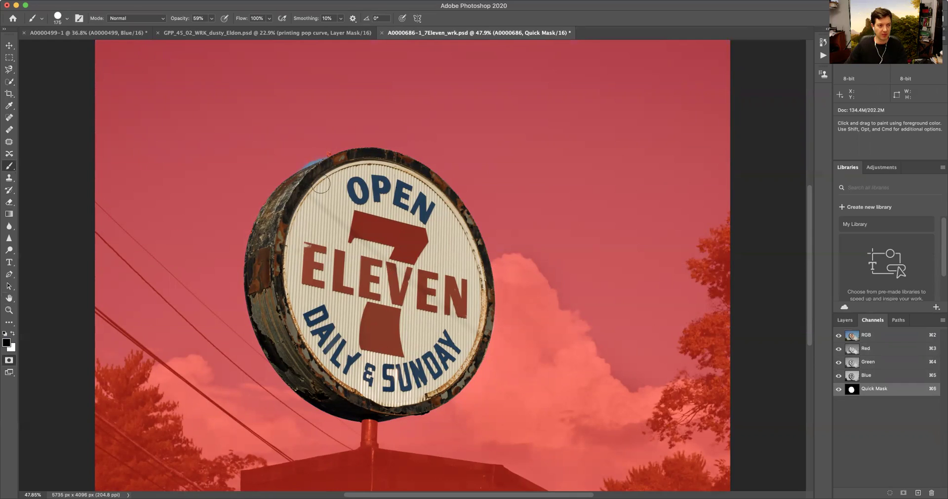
{"action": "mouse_move", "coordinate": [299, 184]}
{"action": "left_mouse_down"}
{"action": "mouse_move", "coordinate": [365, 166]}
{"action": "mouse_move", "coordinate": [296, 205]}
{"action": "mouse_move", "coordinate": [273, 186]}
{"action": "mouse_move", "coordinate": [446, 138]}
{"action": "mouse_move", "coordinate": [348, 174]}
{"action": "mouse_move", "coordinate": [383, 166]}
{"action": "left_mouse_up"}
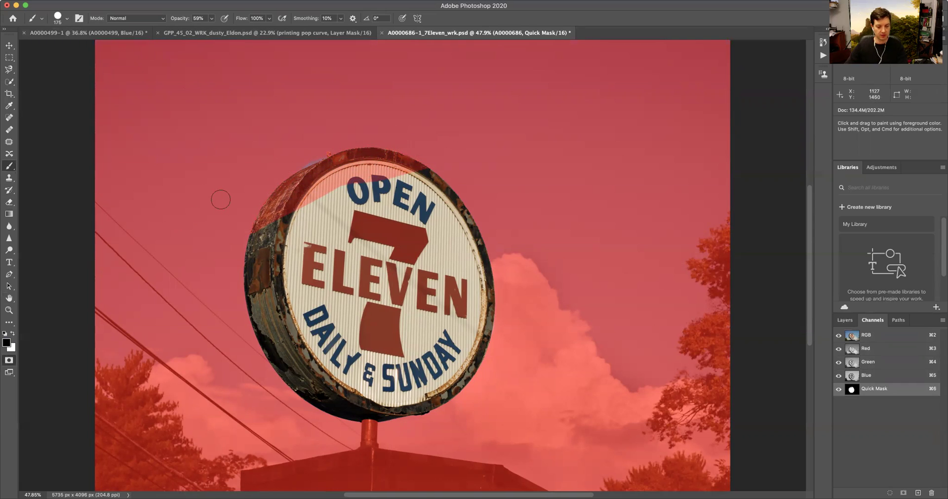
Paint the sign's upper part back into the selection with white, raising the brush opacity to 100%, and leave Quick Mask mode.
{"action": "left_click", "coordinate": [12, 334]}
{"action": "mouse_move", "coordinate": [262, 235]}
{"action": "left_mouse_down"}
{"action": "mouse_move", "coordinate": [395, 172]}
{"action": "mouse_move", "coordinate": [420, 180]}
{"action": "mouse_move", "coordinate": [261, 205]}
{"action": "mouse_move", "coordinate": [327, 190]}
{"action": "mouse_move", "coordinate": [302, 211]}
{"action": "left_mouse_up"}
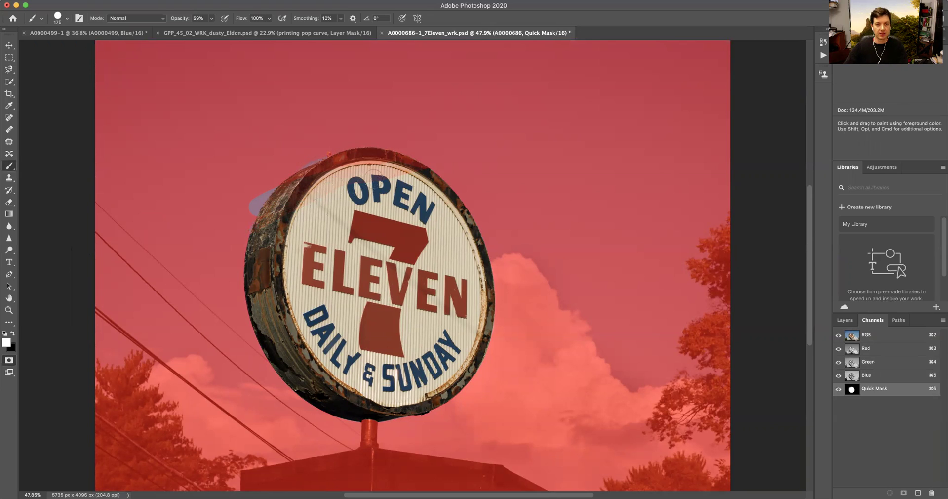
{"action": "left_click", "coordinate": [196, 18]}
{"action": "type", "text": "100"}
{"action": "key", "text": "Return"}
{"action": "mouse_move", "coordinate": [339, 178]}
{"action": "left_mouse_down"}
{"action": "mouse_move", "coordinate": [428, 172]}
{"action": "mouse_move", "coordinate": [384, 159]}
{"action": "mouse_move", "coordinate": [321, 175]}
{"action": "left_mouse_up"}
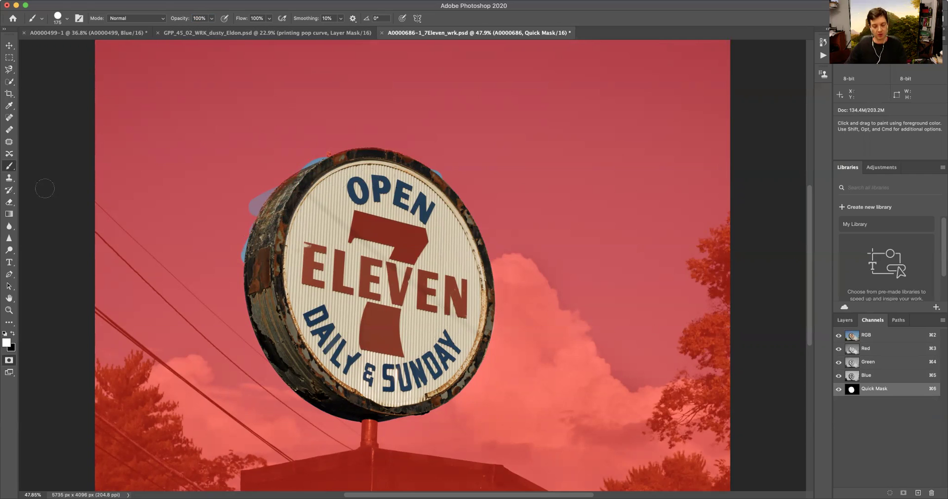
{"action": "key", "text": "q"}
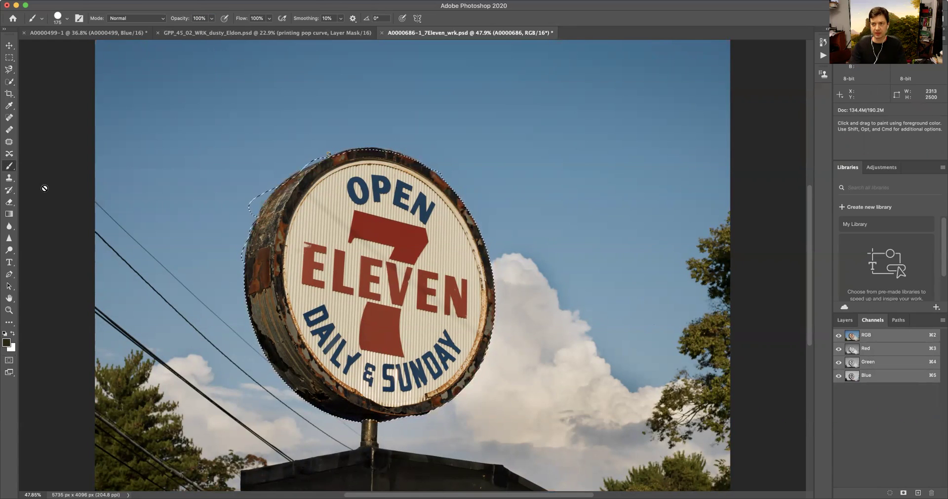
Add a Hue/Saturation adjustment layer masked by the sign selection above layer A0000686, and inspect its layer mask.
{"action": "left_click", "coordinate": [836, 323]}
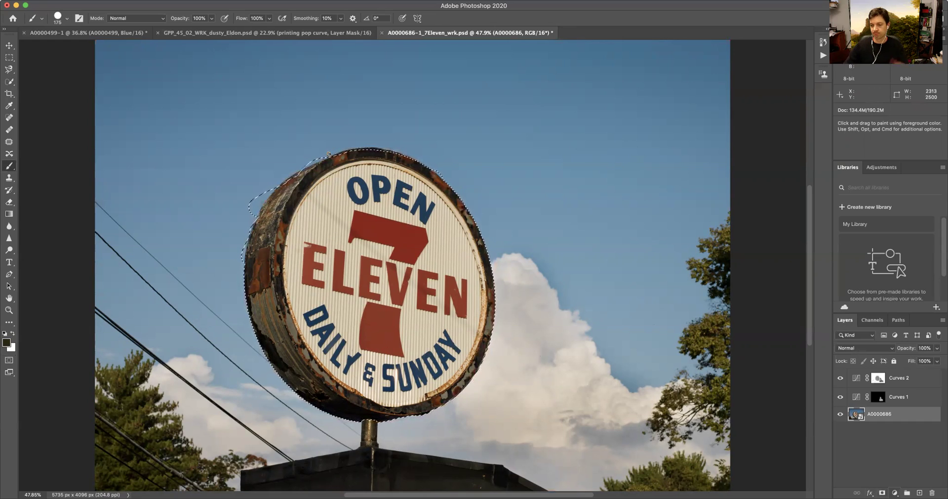
{"action": "left_click", "coordinate": [895, 493]}
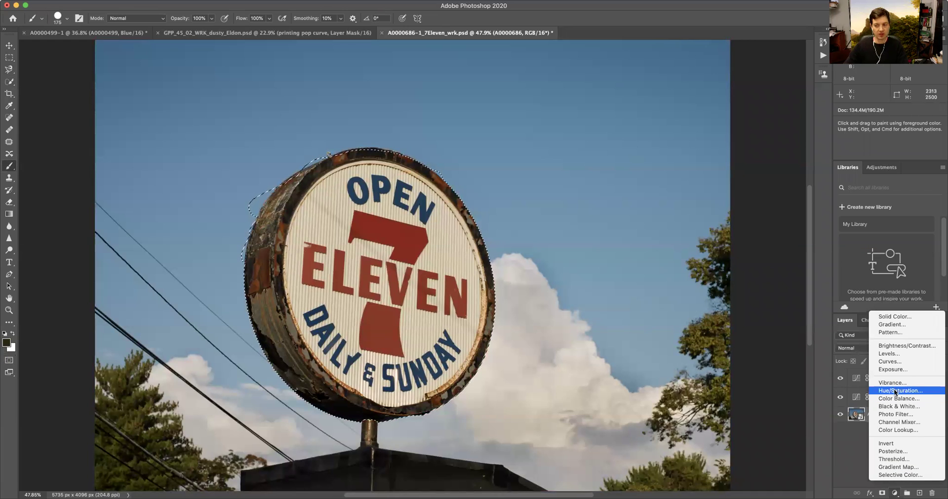
{"action": "left_click", "coordinate": [894, 390]}
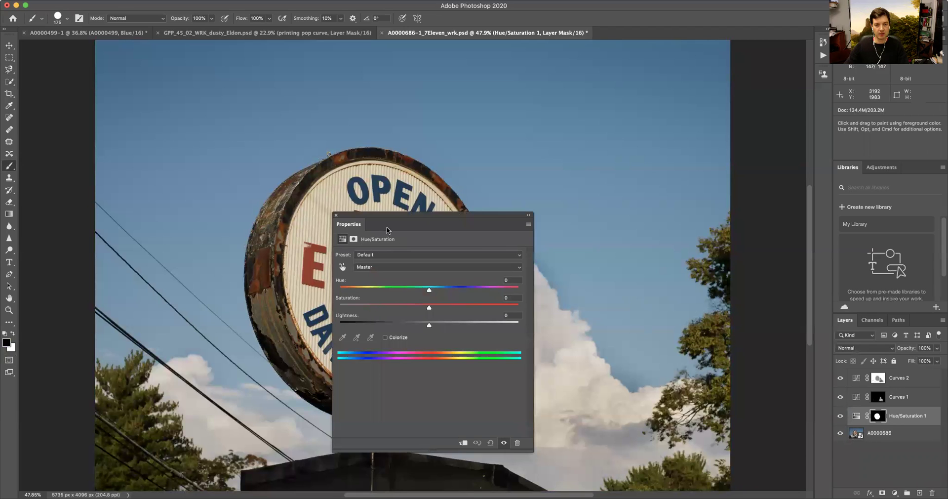
{"action": "left_click_drag", "start_coordinate": [395, 217], "coordinate": [619, 143]}
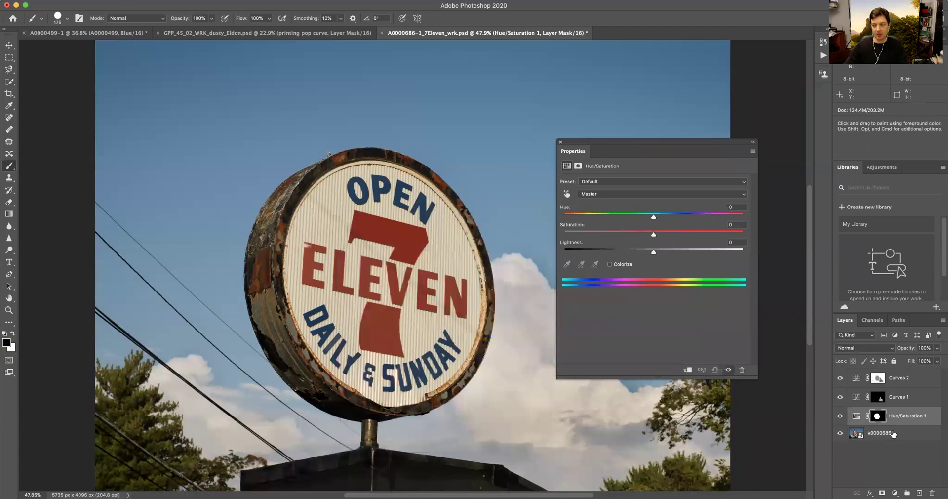
{"action": "left_click", "coordinate": [877, 419], "text": "alt"}
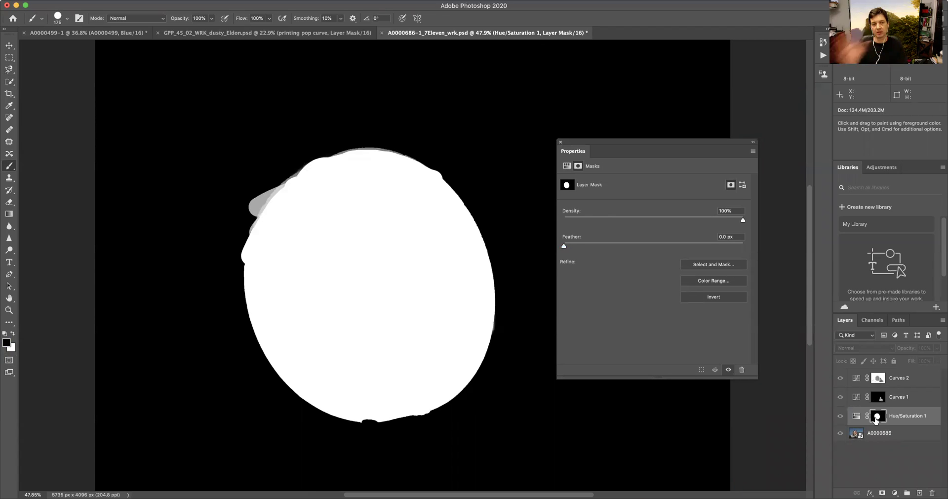
{"action": "left_click", "coordinate": [877, 418], "text": "alt"}
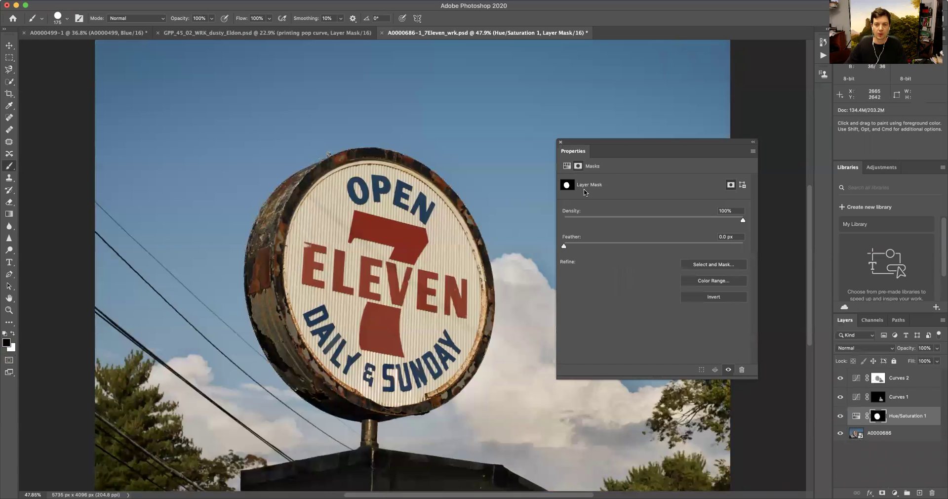
Reduce the sign's saturation to -58 in the Hue/Saturation adjustment and close its properties.
{"action": "left_click", "coordinate": [567, 166]}
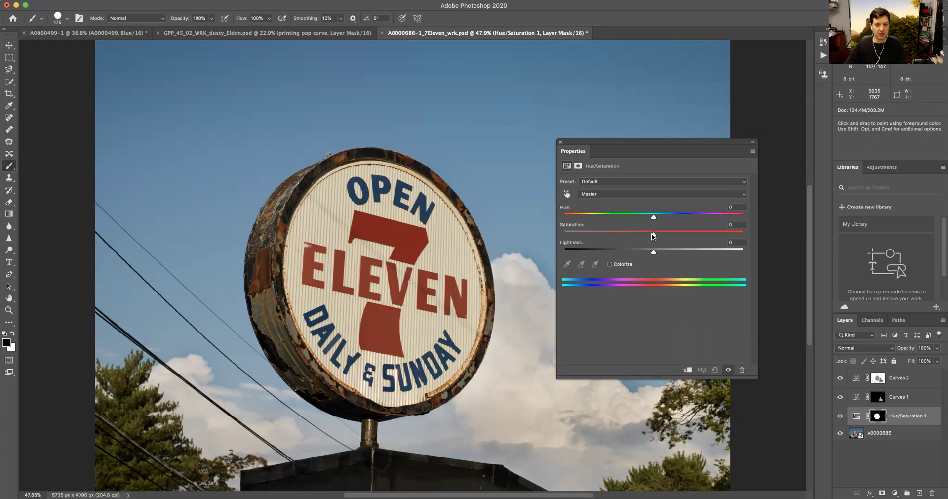
{"action": "left_click_drag", "start_coordinate": [653, 235], "coordinate": [602, 235]}
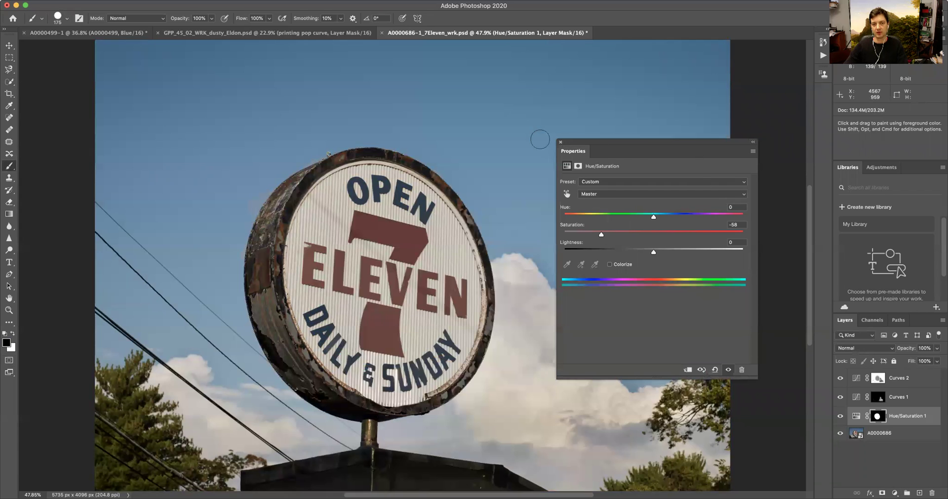
{"action": "left_click", "coordinate": [561, 142]}
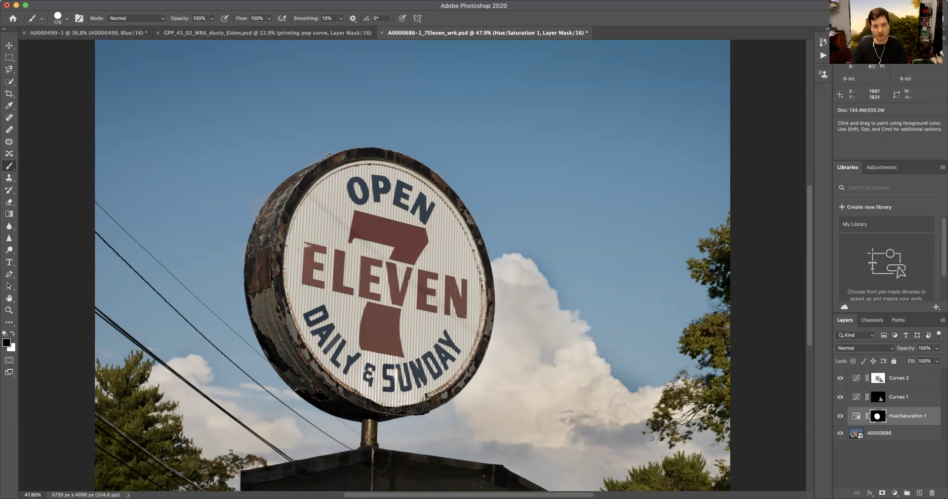
Paint black over the stray patches outside the sign's upper-left edge on the Hue/Saturation mask, and return to the image view.
{"action": "left_click", "coordinate": [878, 418], "text": "alt"}
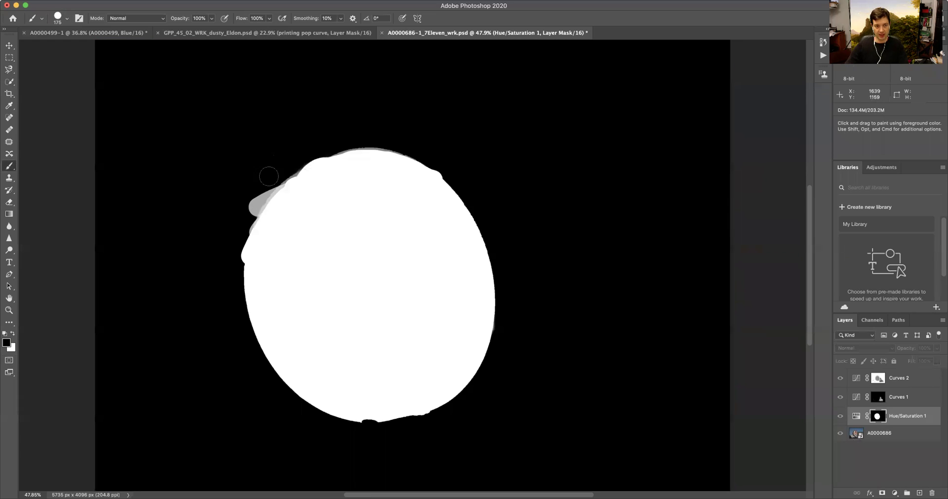
{"action": "mouse_move", "coordinate": [255, 217]}
{"action": "left_mouse_down"}
{"action": "mouse_move", "coordinate": [279, 171]}
{"action": "mouse_move", "coordinate": [242, 221]}
{"action": "mouse_move", "coordinate": [230, 269]}
{"action": "mouse_move", "coordinate": [247, 213]}
{"action": "left_mouse_up"}
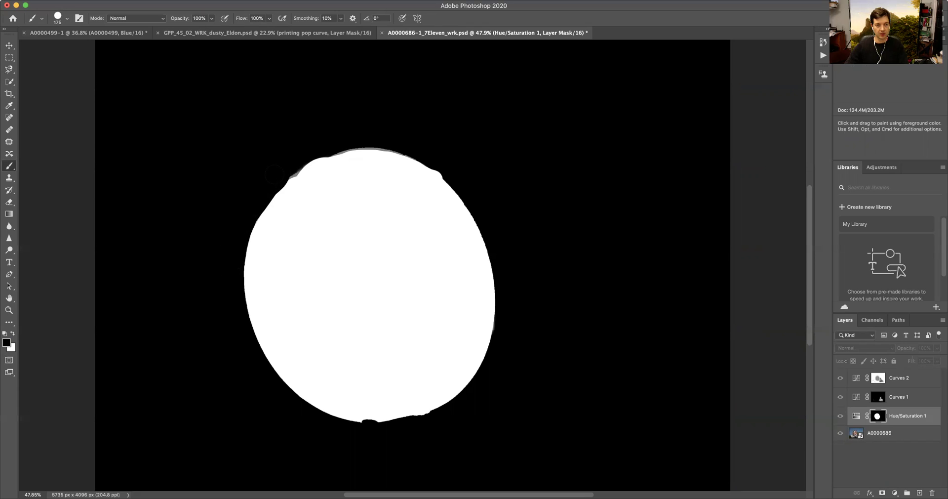
{"action": "mouse_move", "coordinate": [290, 164]}
{"action": "left_mouse_down"}
{"action": "mouse_move", "coordinate": [332, 143]}
{"action": "mouse_move", "coordinate": [289, 165]}
{"action": "left_mouse_up"}
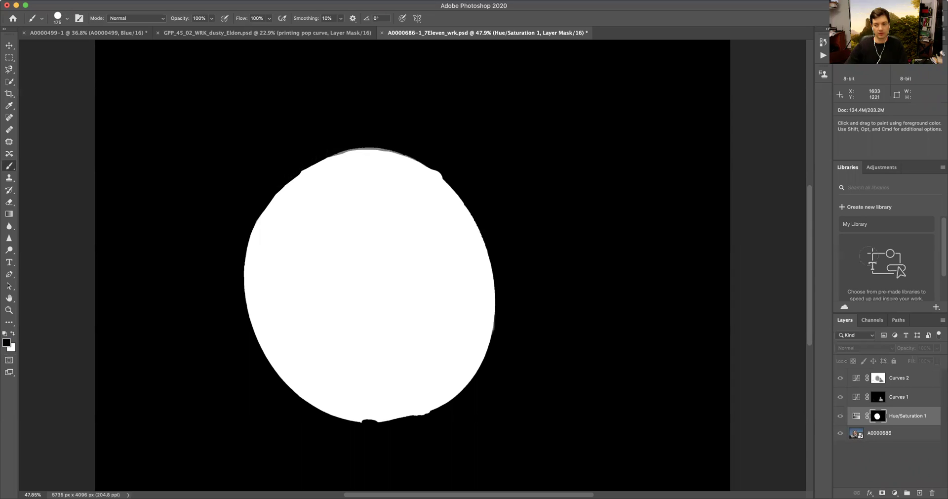
{"action": "left_click", "coordinate": [878, 416], "text": "alt"}
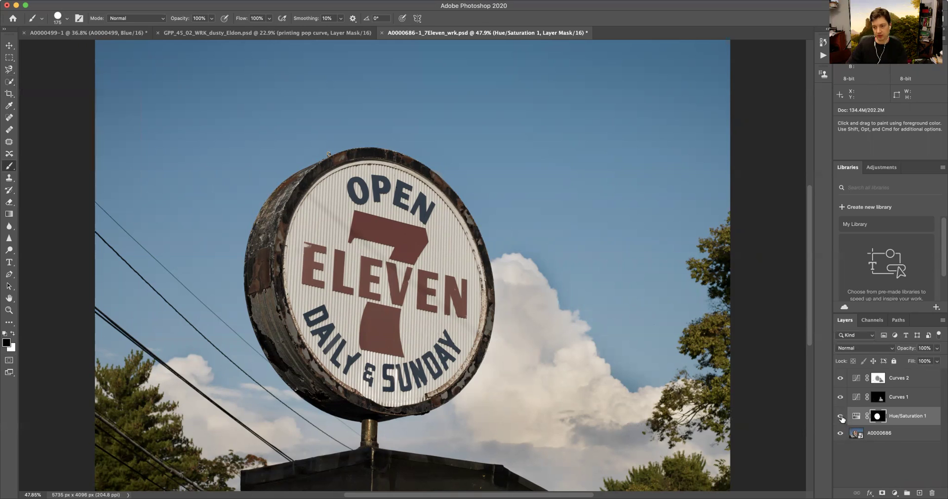
Hide the Hue/Saturation adjustment layer, keep Curves 1 visible, and switch to the Magic Wand tool.
{"action": "left_click_drag", "start_coordinate": [844, 420], "coordinate": [842, 388]}
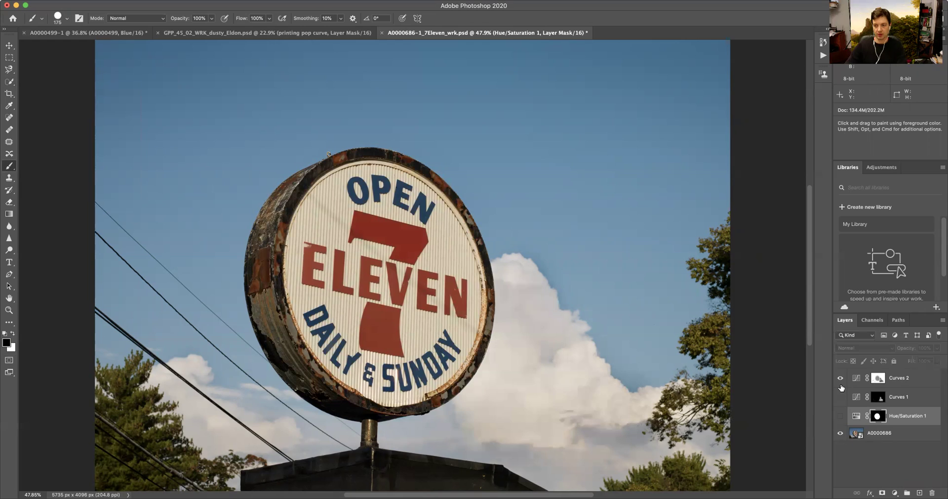
{"action": "left_click", "coordinate": [841, 397]}
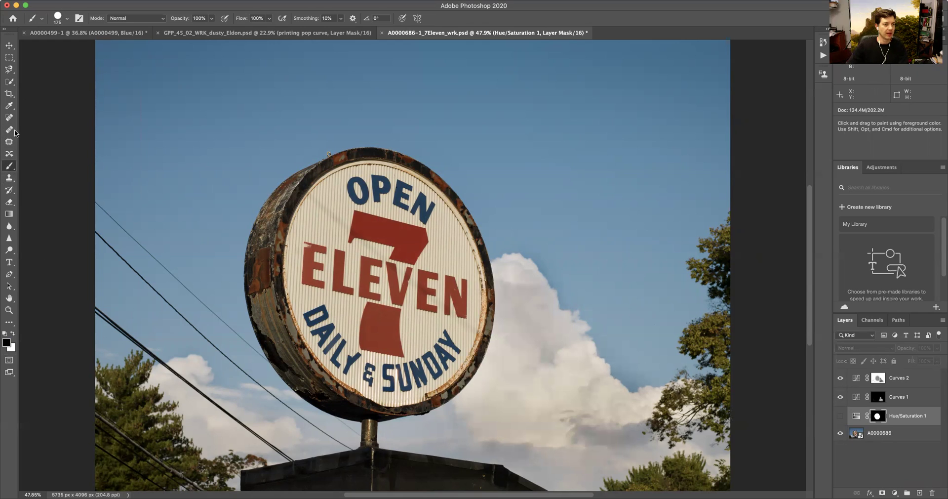
{"action": "left_click_drag", "start_coordinate": [8, 81], "coordinate": [43, 88]}
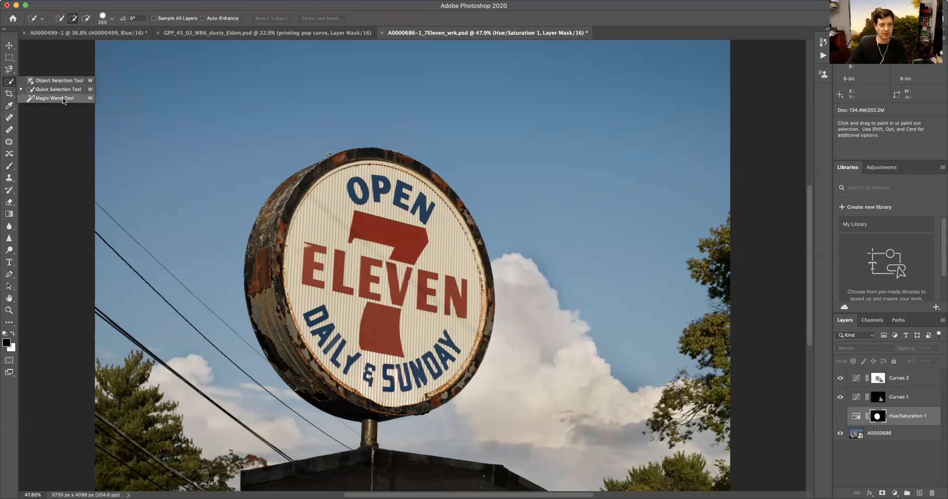
{"action": "left_click_drag", "start_coordinate": [63, 101], "coordinate": [63, 101]}
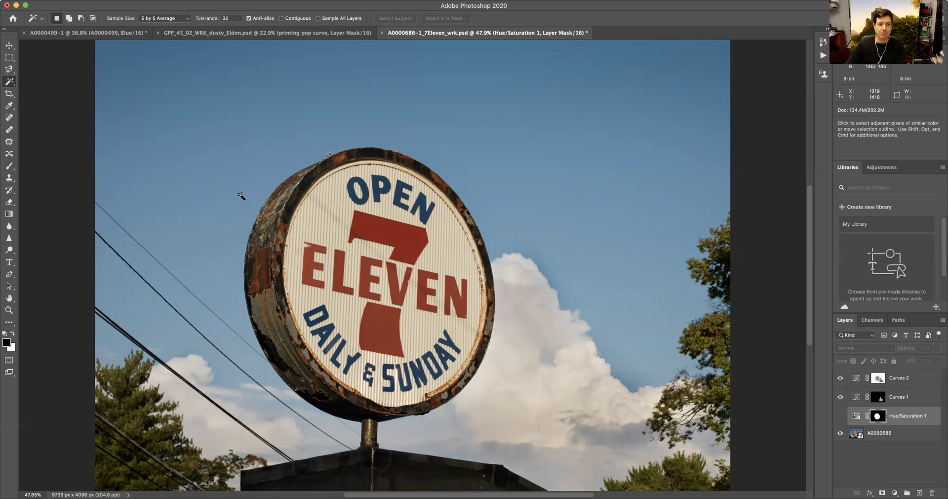
Enable Contiguous for the Magic Wand, sample the sky above the sign's upper left, and clear the selection.
{"action": "left_click", "coordinate": [283, 19]}
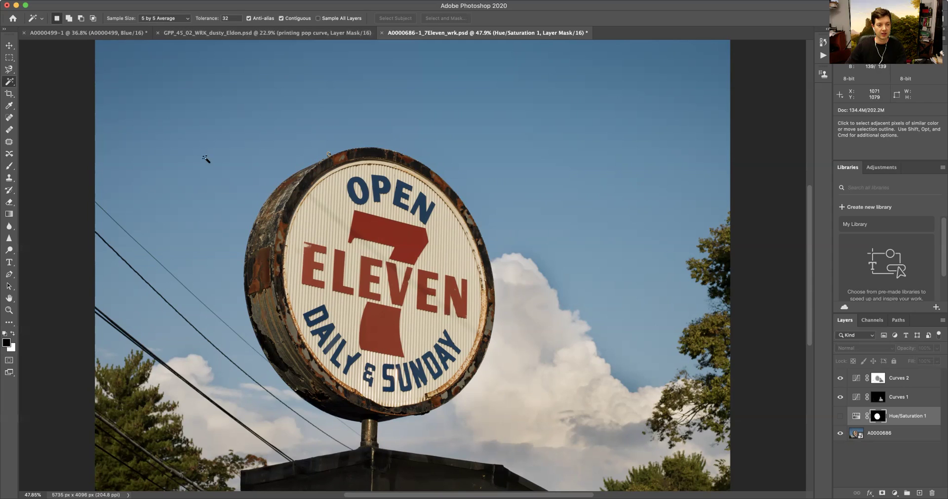
{"action": "left_click", "coordinate": [222, 124]}
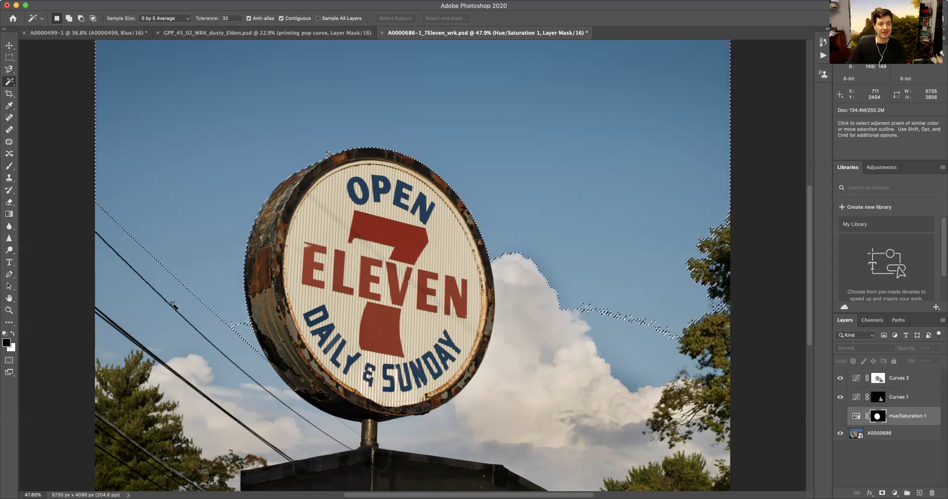
{"action": "key", "text": "super+d"}
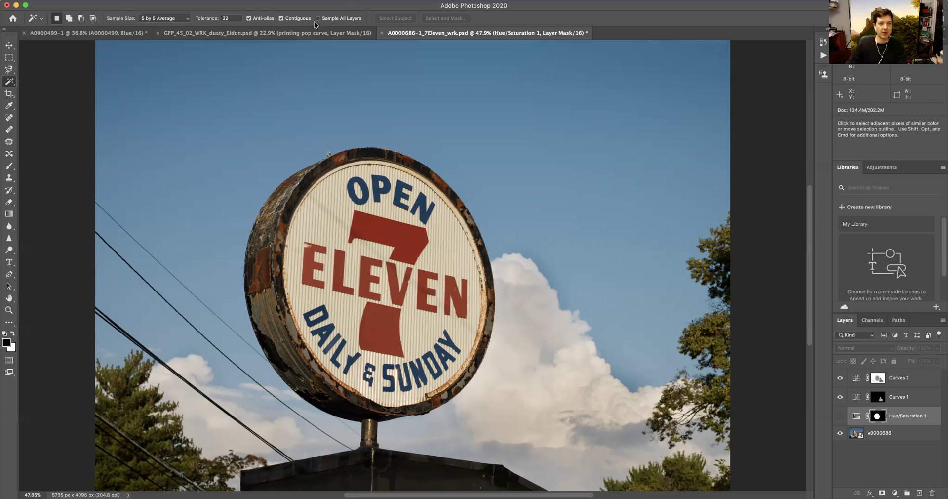
Disable Contiguous, select the blue sky with the Magic Wand, preview it in Quick Mask, and deselect.
{"action": "left_click", "coordinate": [281, 18]}
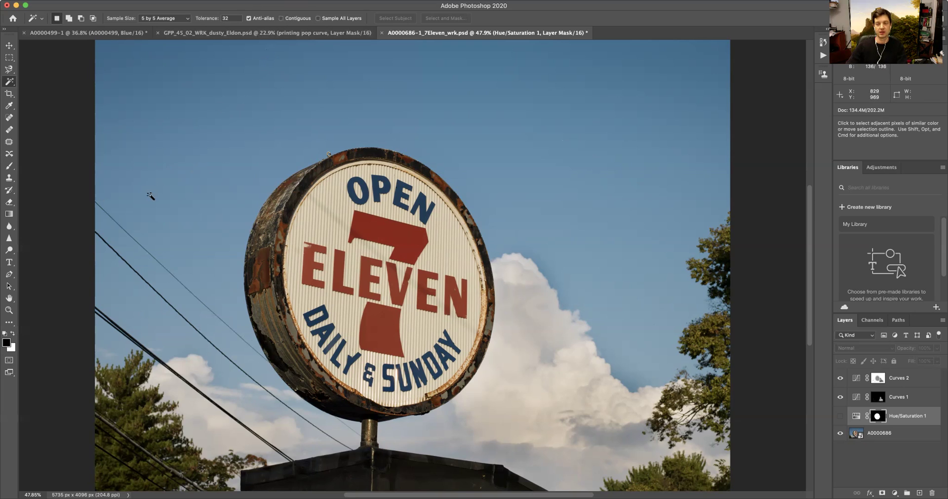
{"action": "left_click", "coordinate": [196, 165]}
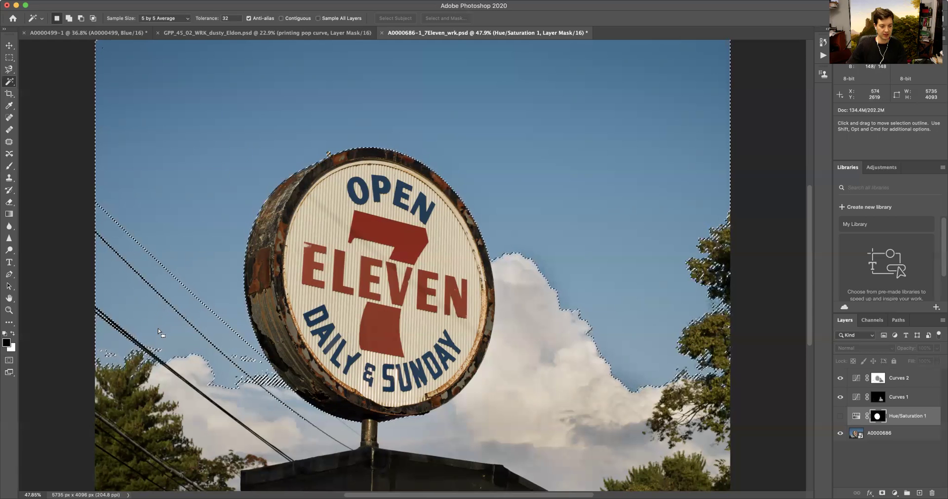
{"action": "key", "text": "q"}
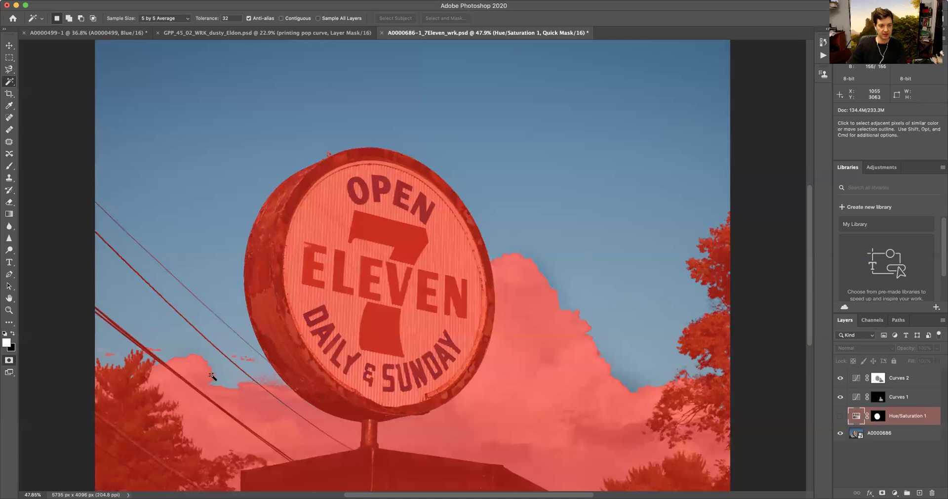
{"action": "key", "text": "q"}
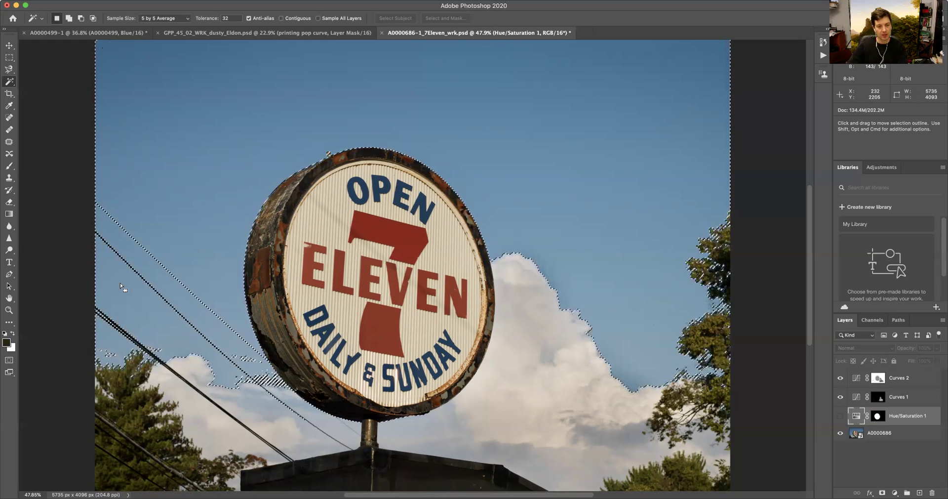
{"action": "key", "text": "super+d"}
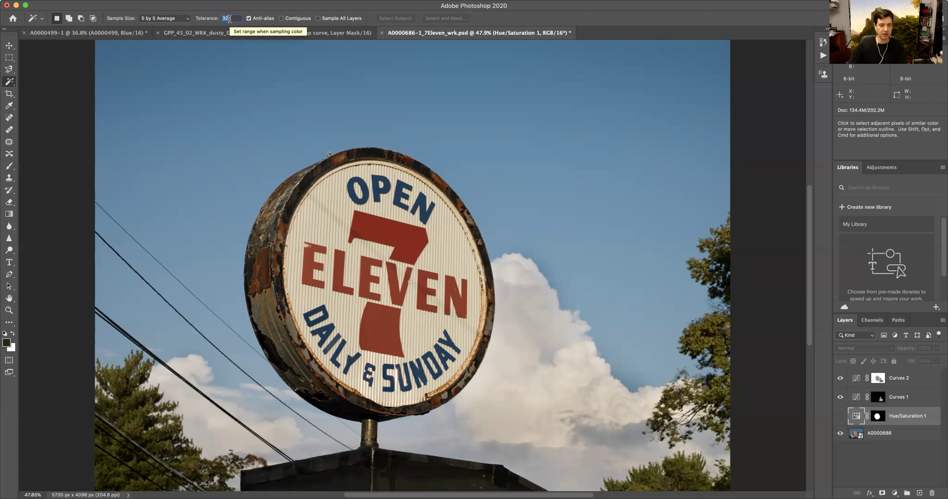
Enter a Magic Wand tolerance of 1000, accept the closest value of 255, and sample the sky.
{"action": "type", "text": "1"}
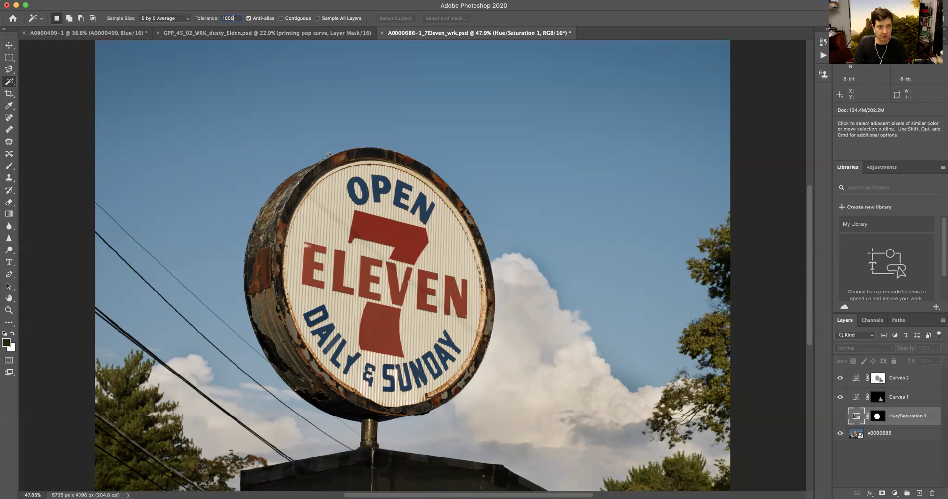
{"action": "type", "text": "000"}
{"action": "key", "text": "Return"}
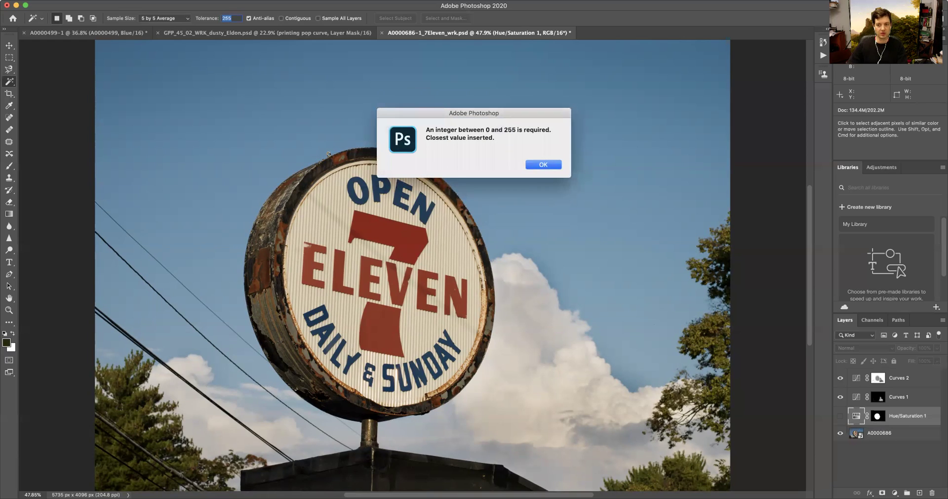
{"action": "key", "text": "Return"}
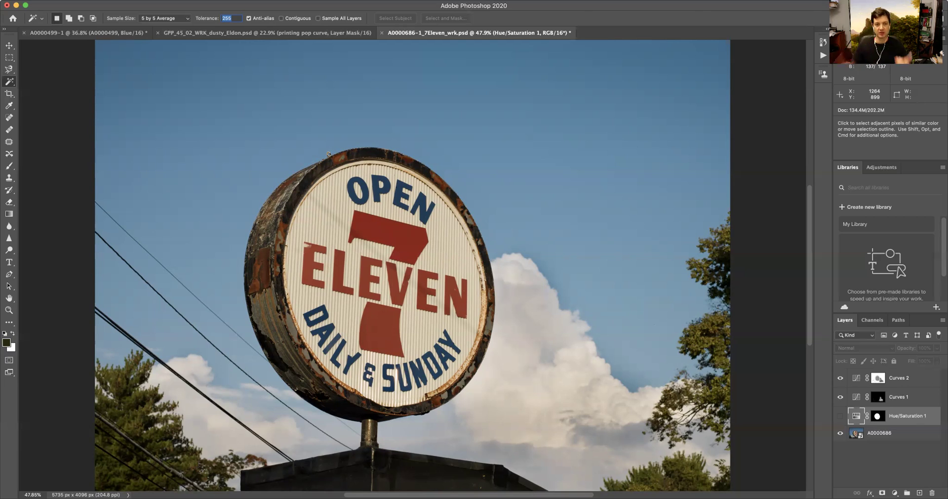
{"action": "left_click", "coordinate": [264, 129]}
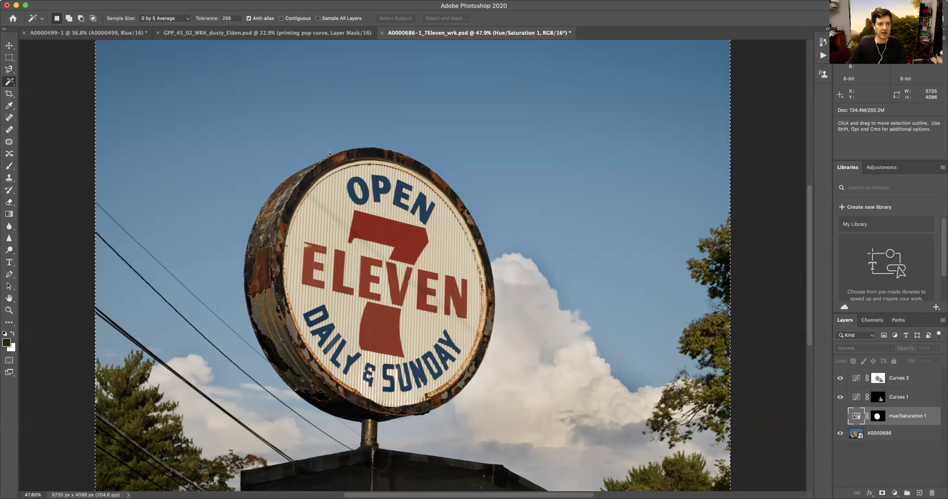
Set the Magic Wand tolerance to 0, sample the sky beside the sign, and check the selection in Quick Mask.
{"action": "double_click", "coordinate": [227, 18]}
{"action": "type", "text": "0"}
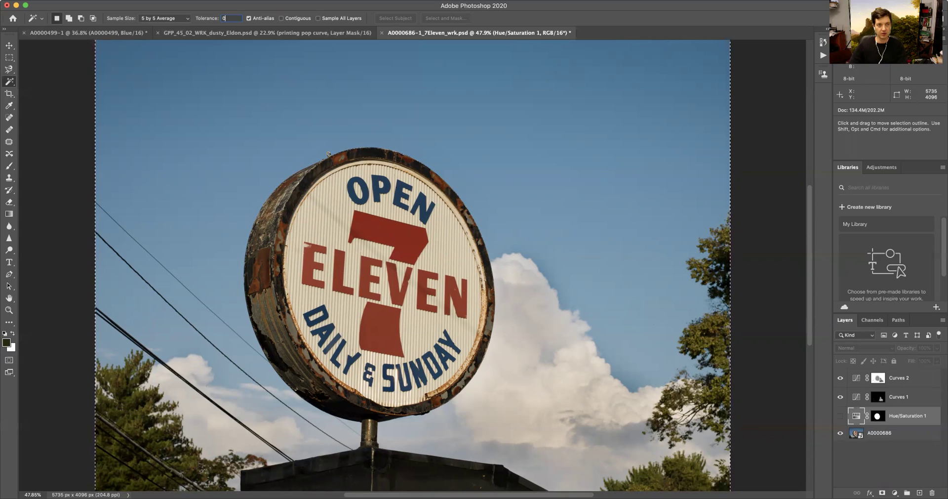
{"action": "left_click", "coordinate": [248, 181]}
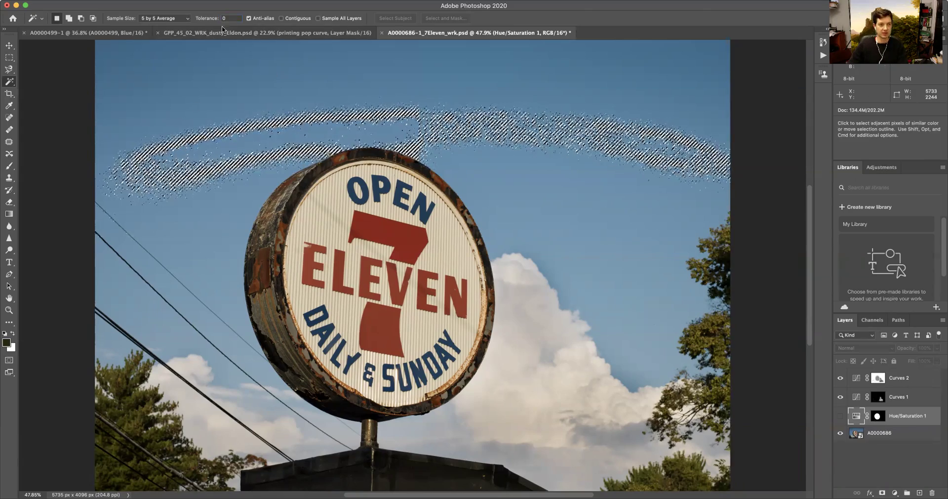
{"action": "key", "text": "q"}
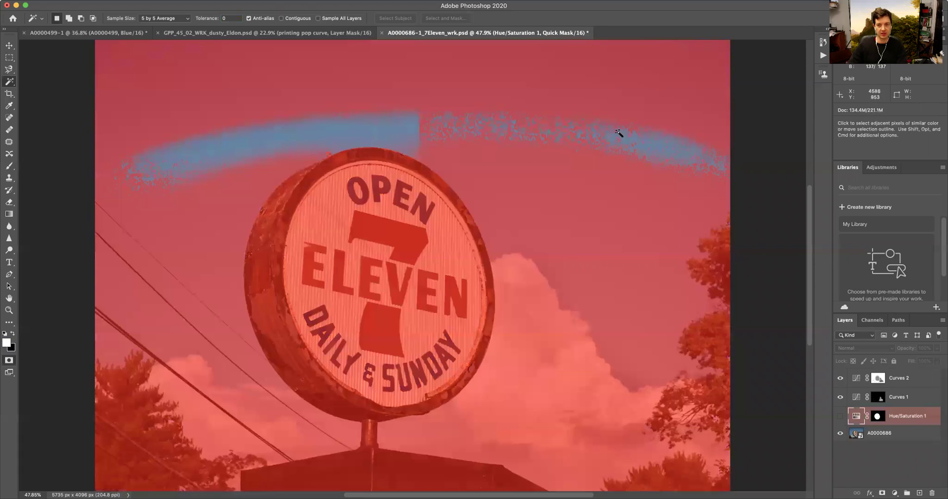
{"action": "key", "text": "q"}
Clear the selection, set the tolerance to 10, resample the sky above the sign, and preview it in Quick Mask.
{"action": "left_click", "coordinate": [231, 18]}
{"action": "key", "text": "super+d"}
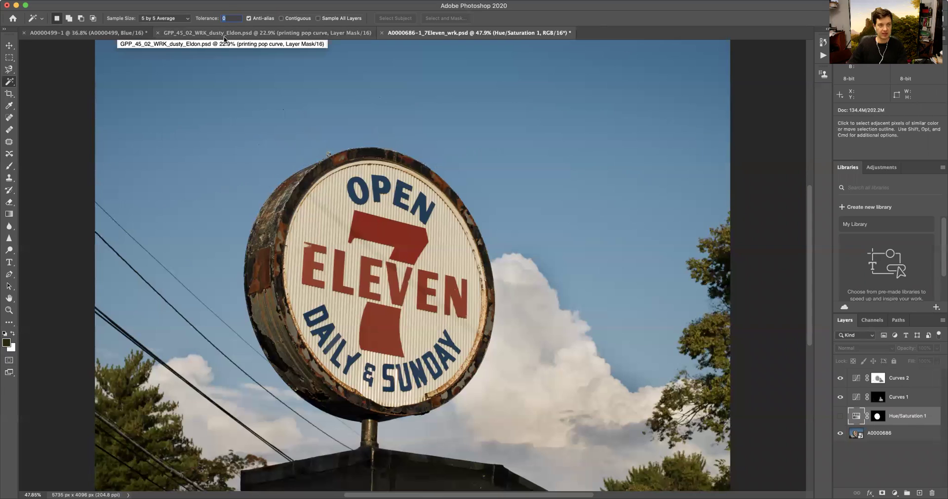
{"action": "type", "text": "10"}
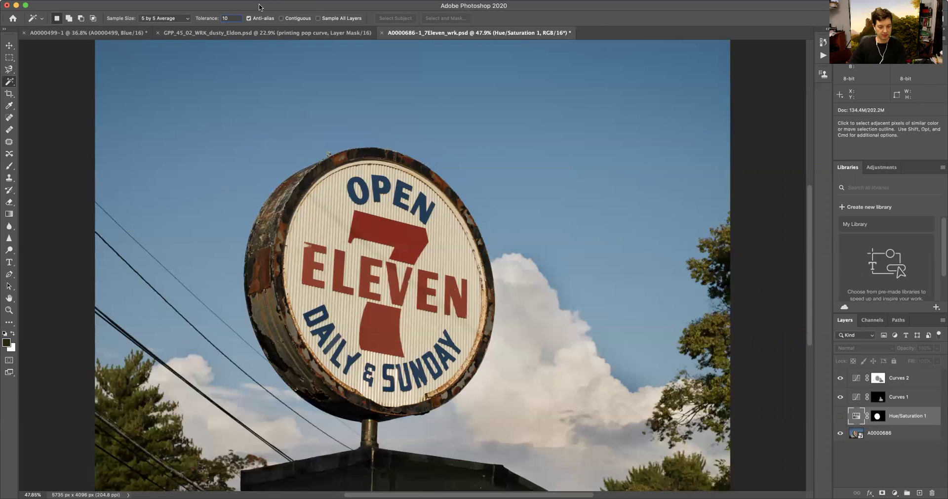
{"action": "key", "text": "Return"}
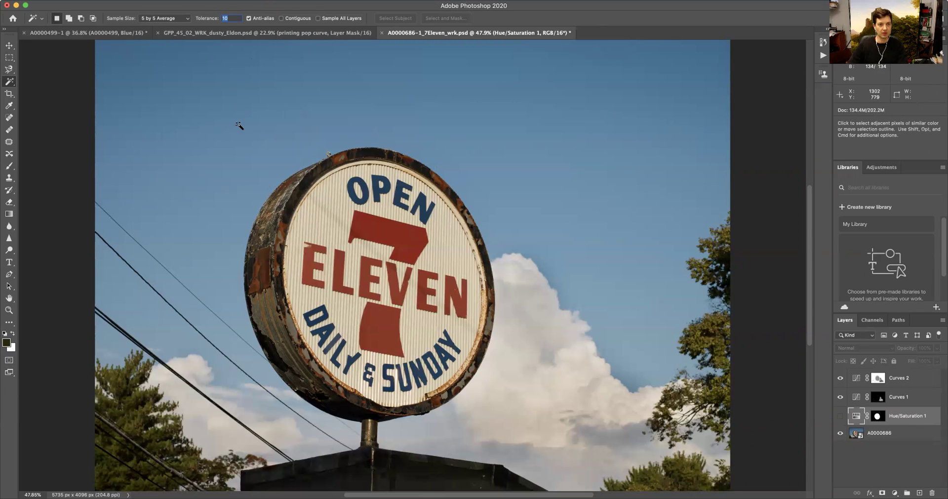
{"action": "left_click", "coordinate": [243, 136]}
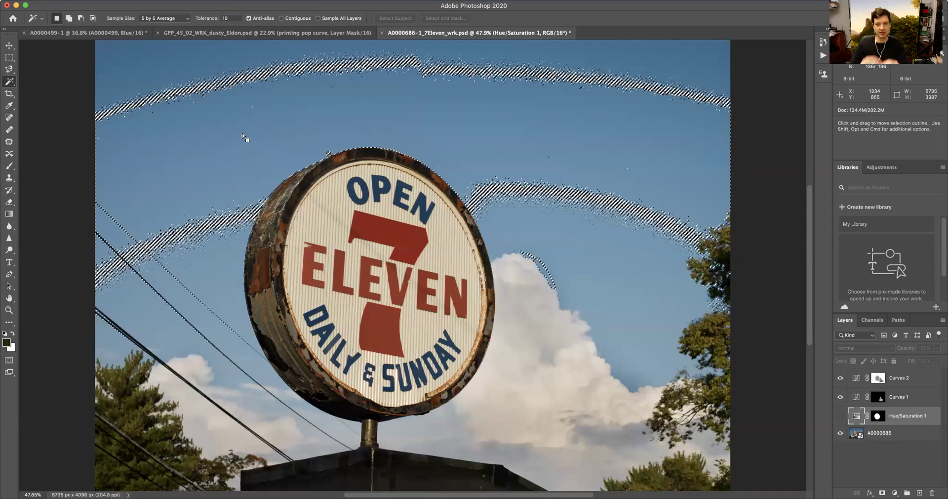
{"action": "key", "text": "q"}
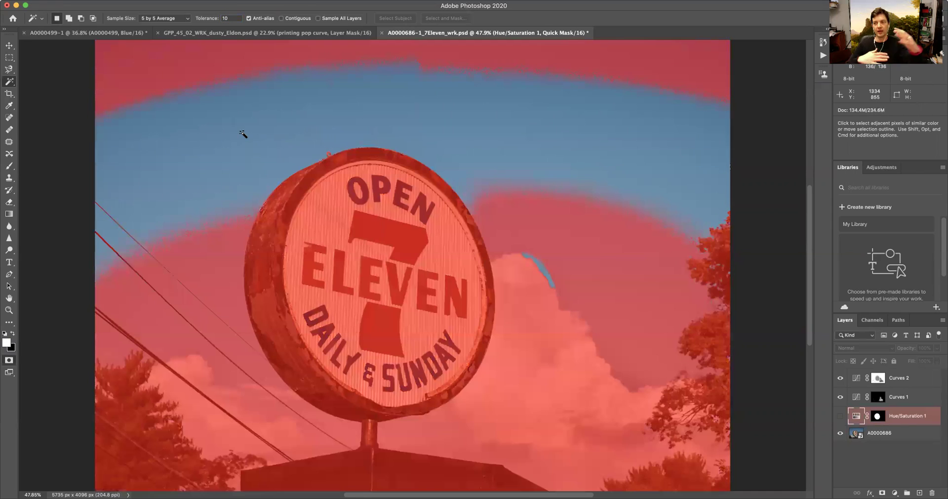
{"action": "key", "text": "q"}
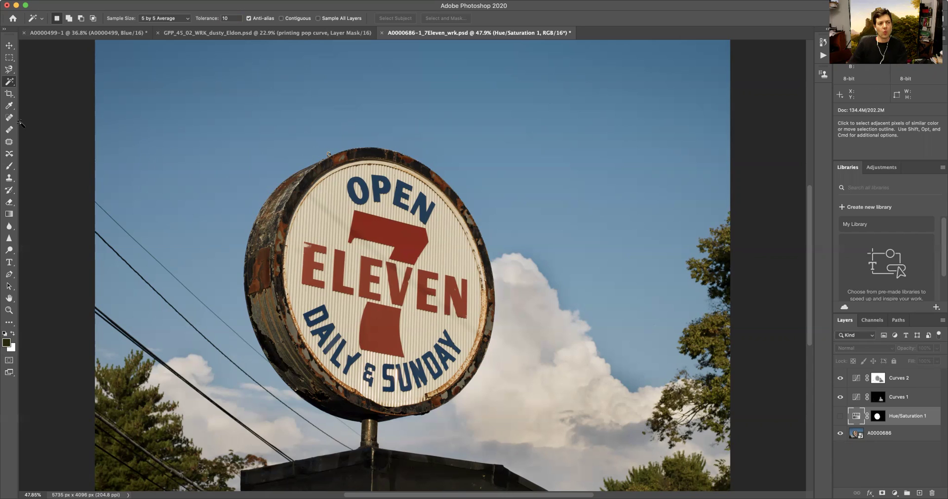
Switch to the Quick Selection tool and brush a selection across the round 7-Eleven sign.
{"action": "left_click", "coordinate": [5, 85]}
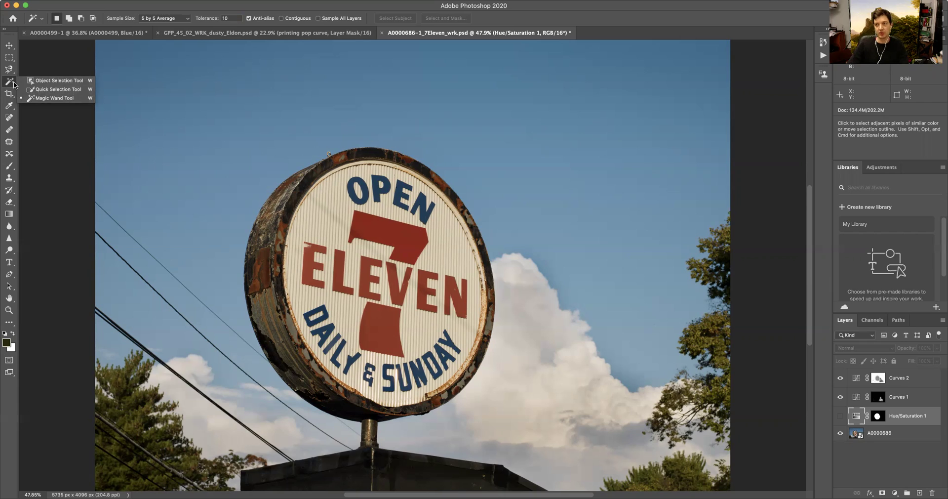
{"action": "left_click", "coordinate": [38, 90]}
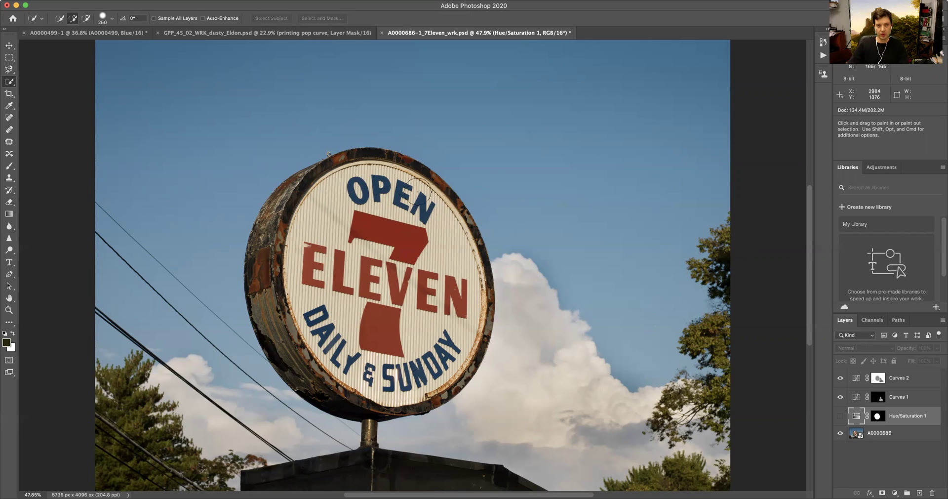
{"action": "left_click_drag", "start_coordinate": [367, 174], "coordinate": [425, 198]}
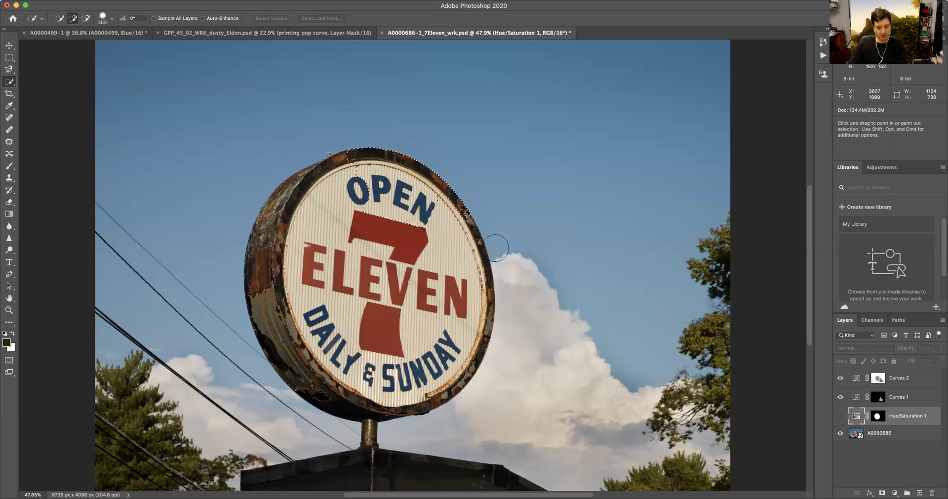
{"action": "mouse_move", "coordinate": [316, 238]}
{"action": "left_mouse_down"}
{"action": "mouse_move", "coordinate": [312, 277]}
{"action": "mouse_move", "coordinate": [441, 261]}
{"action": "mouse_move", "coordinate": [483, 326]}
{"action": "mouse_move", "coordinate": [605, 378]}
{"action": "left_mouse_up"}
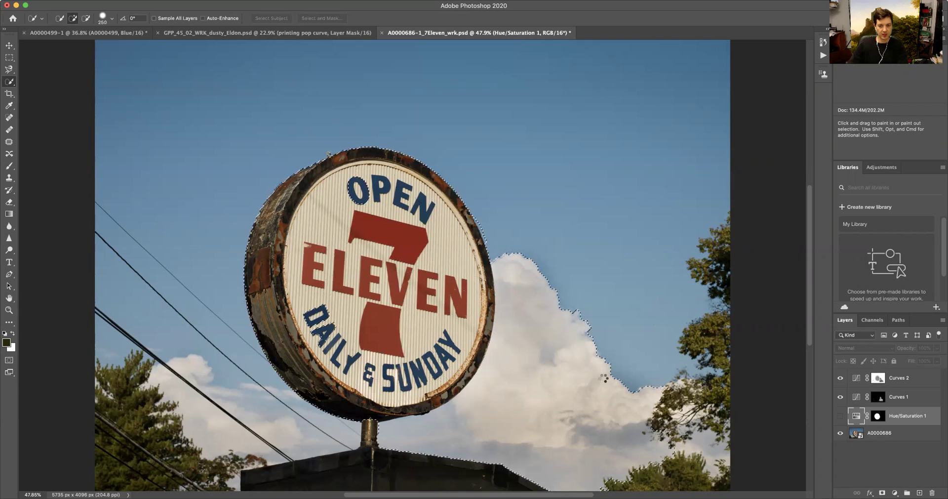
Subtract the clouds and sky beside the sign's right edge from the quick selection.
{"action": "key", "text": "alt"}
{"action": "mouse_move", "coordinate": [549, 270]}
{"action": "left_mouse_down"}
{"action": "mouse_move", "coordinate": [530, 300]}
{"action": "mouse_move", "coordinate": [530, 431]}
{"action": "mouse_move", "coordinate": [582, 414]}
{"action": "mouse_move", "coordinate": [614, 364]}
{"action": "mouse_move", "coordinate": [595, 326]}
{"action": "mouse_move", "coordinate": [595, 350]}
{"action": "mouse_move", "coordinate": [585, 310]}
{"action": "mouse_move", "coordinate": [621, 357]}
{"action": "mouse_move", "coordinate": [584, 334]}
{"action": "left_mouse_up"}
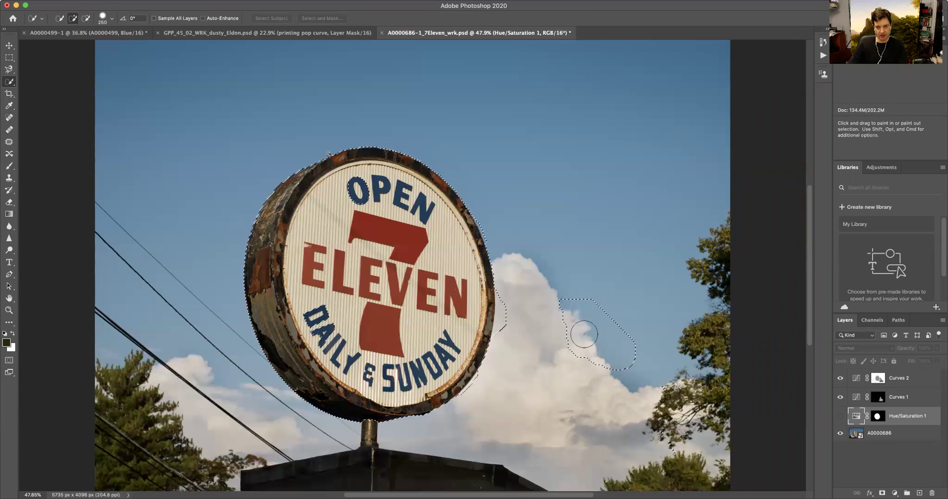
{"action": "key", "text": "alt"}
{"action": "mouse_move", "coordinate": [576, 299]}
{"action": "left_mouse_down"}
{"action": "mouse_move", "coordinate": [581, 336]}
{"action": "mouse_move", "coordinate": [607, 317]}
{"action": "mouse_move", "coordinate": [633, 367]}
{"action": "mouse_move", "coordinate": [580, 361]}
{"action": "mouse_move", "coordinate": [602, 327]}
{"action": "mouse_move", "coordinate": [579, 319]}
{"action": "left_mouse_up"}
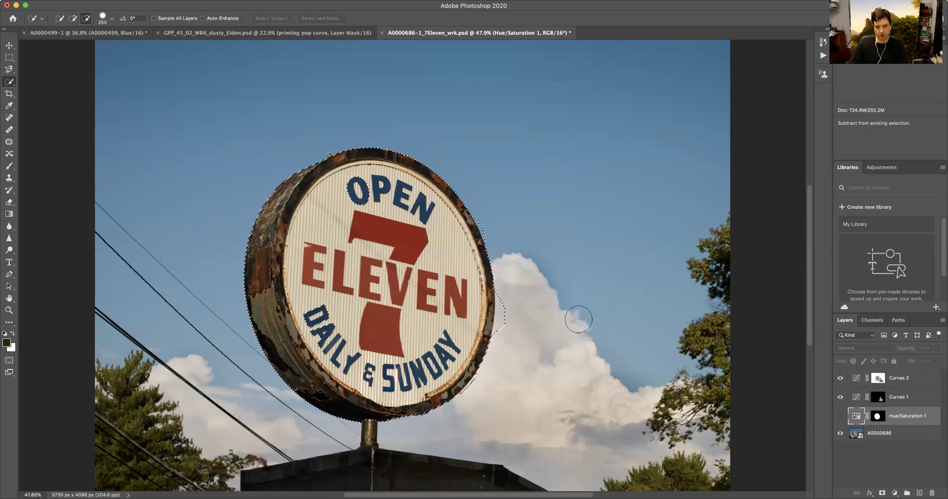
{"action": "mouse_move", "coordinate": [517, 328]}
{"action": "left_mouse_down"}
{"action": "mouse_move", "coordinate": [505, 313]}
{"action": "mouse_move", "coordinate": [519, 316]}
{"action": "left_mouse_up"}
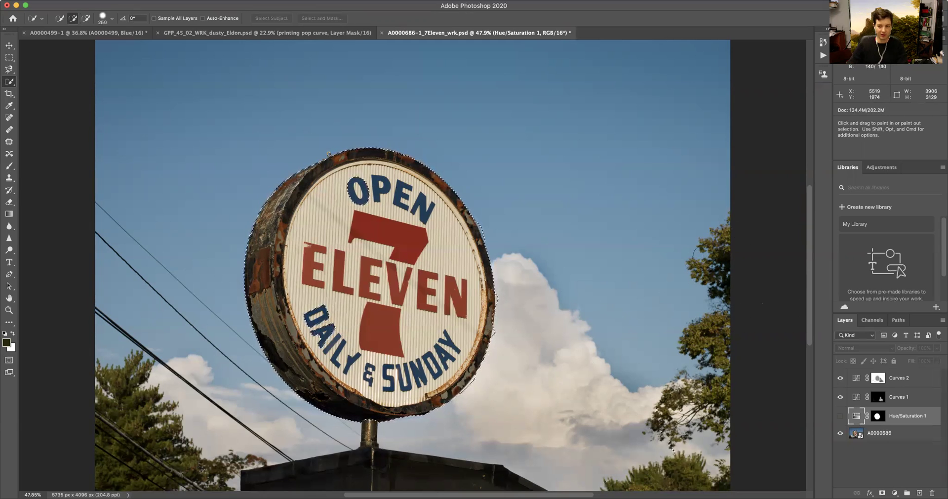
Add the trees on both sides of the photo to the quick selection, preview it in Quick Mask, and deselect.
{"action": "mouse_move", "coordinate": [735, 239]}
{"action": "left_mouse_down"}
{"action": "mouse_move", "coordinate": [719, 222]}
{"action": "mouse_move", "coordinate": [701, 276]}
{"action": "mouse_move", "coordinate": [704, 257]}
{"action": "mouse_move", "coordinate": [724, 304]}
{"action": "left_mouse_up"}
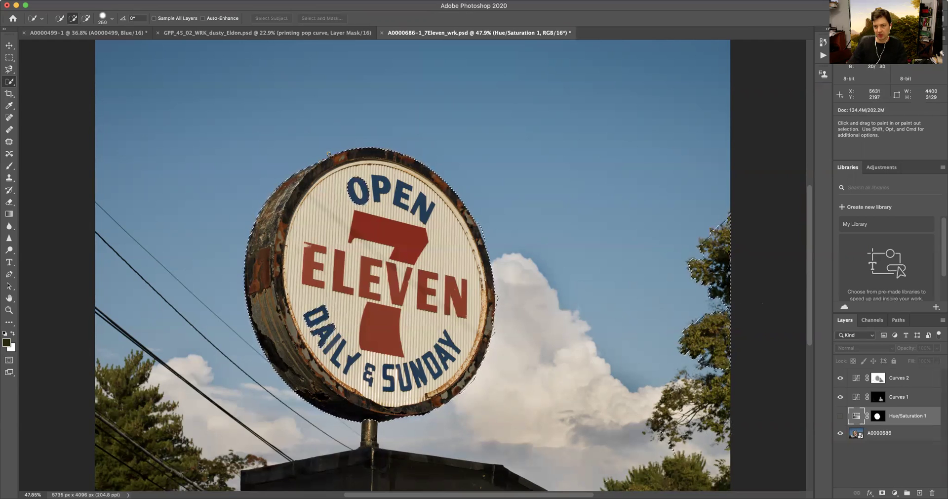
{"action": "mouse_move", "coordinate": [707, 344]}
{"action": "left_mouse_down"}
{"action": "mouse_move", "coordinate": [715, 392]}
{"action": "mouse_move", "coordinate": [686, 408]}
{"action": "mouse_move", "coordinate": [706, 423]}
{"action": "left_mouse_up"}
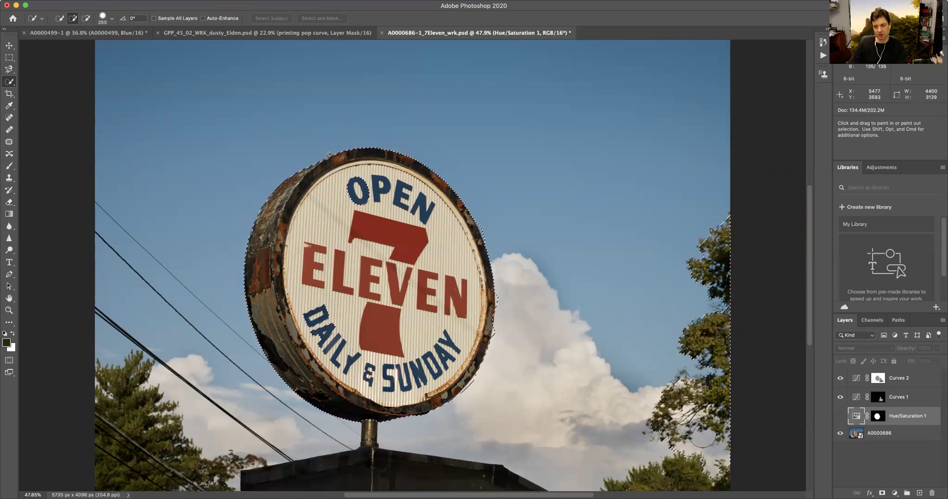
{"action": "mouse_move", "coordinate": [691, 459]}
{"action": "left_mouse_down"}
{"action": "mouse_move", "coordinate": [703, 469]}
{"action": "mouse_move", "coordinate": [682, 478]}
{"action": "left_mouse_up"}
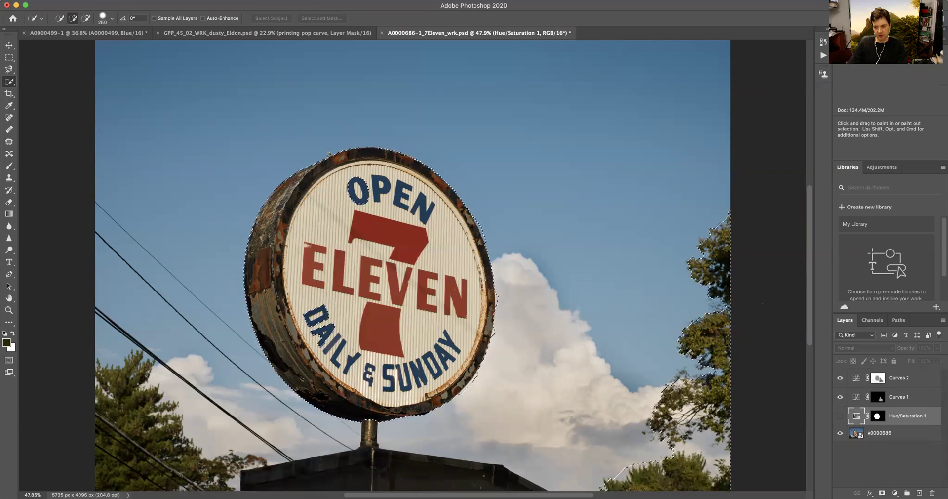
{"action": "mouse_move", "coordinate": [122, 382]}
{"action": "left_mouse_down"}
{"action": "mouse_move", "coordinate": [176, 447]}
{"action": "mouse_move", "coordinate": [228, 455]}
{"action": "left_mouse_up"}
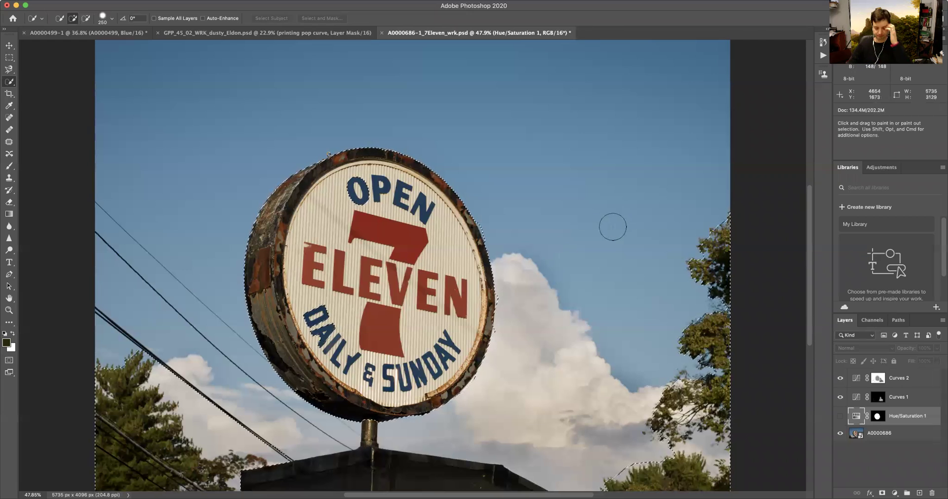
{"action": "key", "text": "q"}
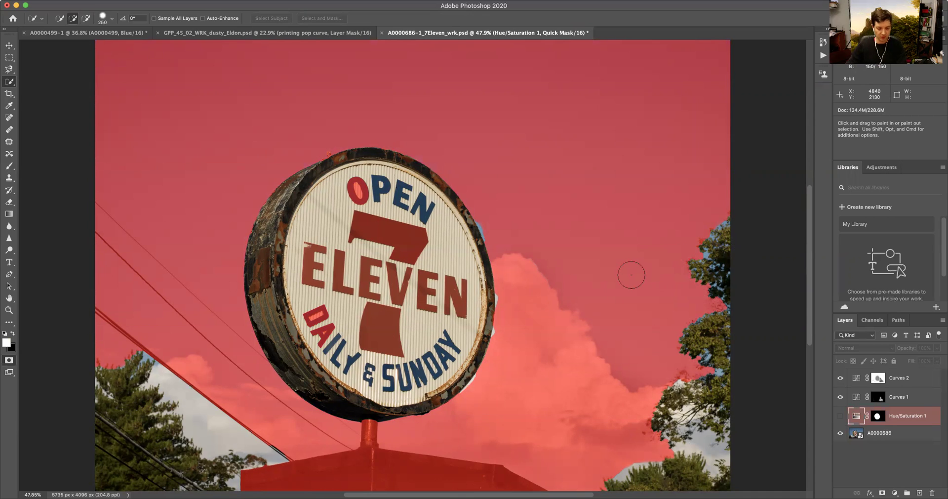
{"action": "key", "text": "q"}
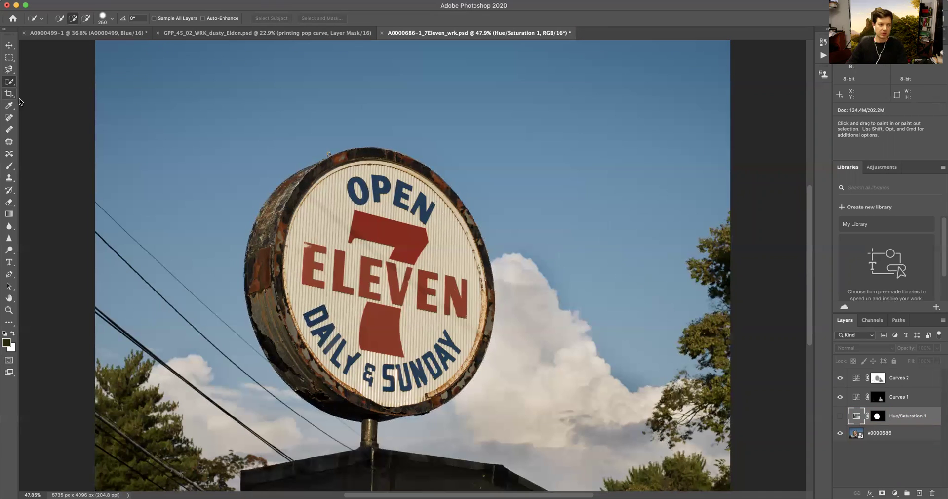
Switch to the Magic Wand, sample the tree at the photo's right edge with tolerance 10, and preview the selection in Quick Mask.
{"action": "right_click", "coordinate": [10, 82]}
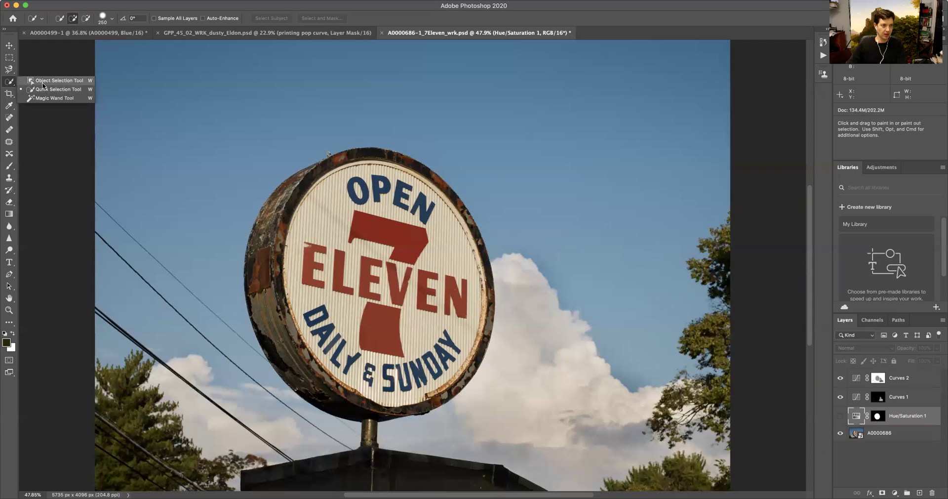
{"action": "left_click", "coordinate": [46, 98]}
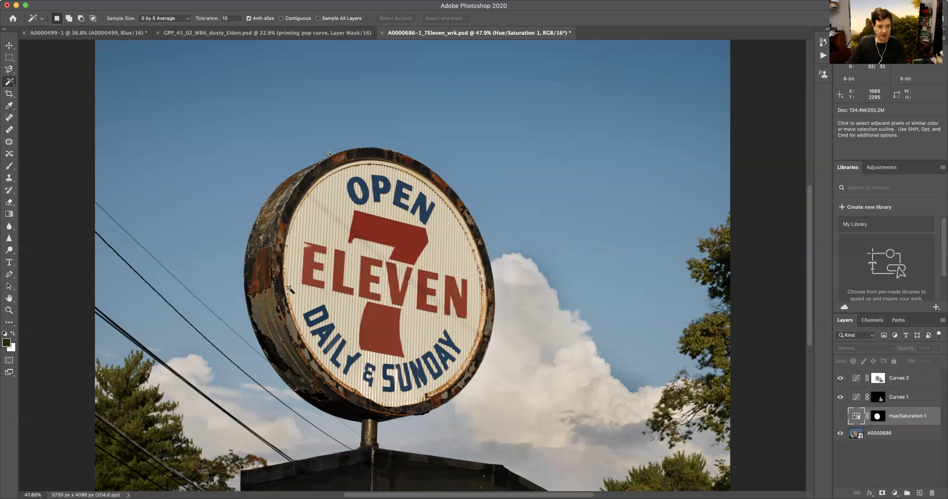
{"action": "left_click", "coordinate": [722, 223]}
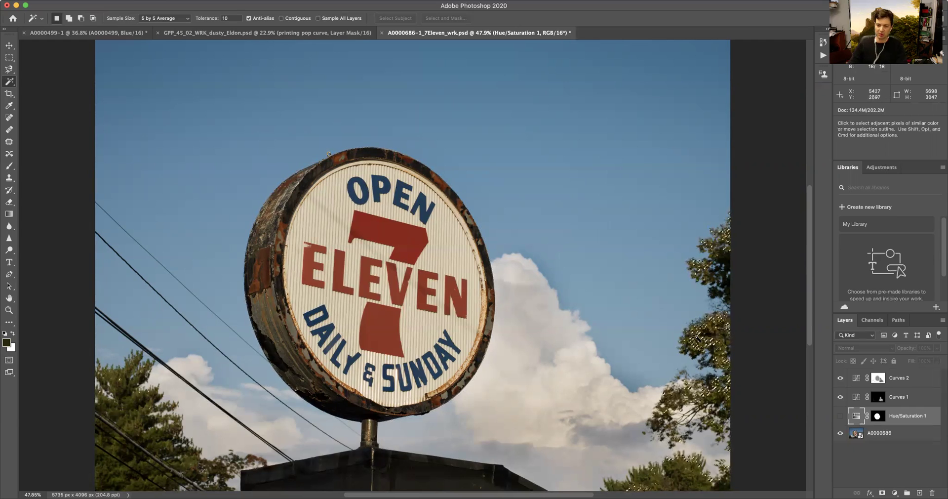
{"action": "key", "text": "q"}
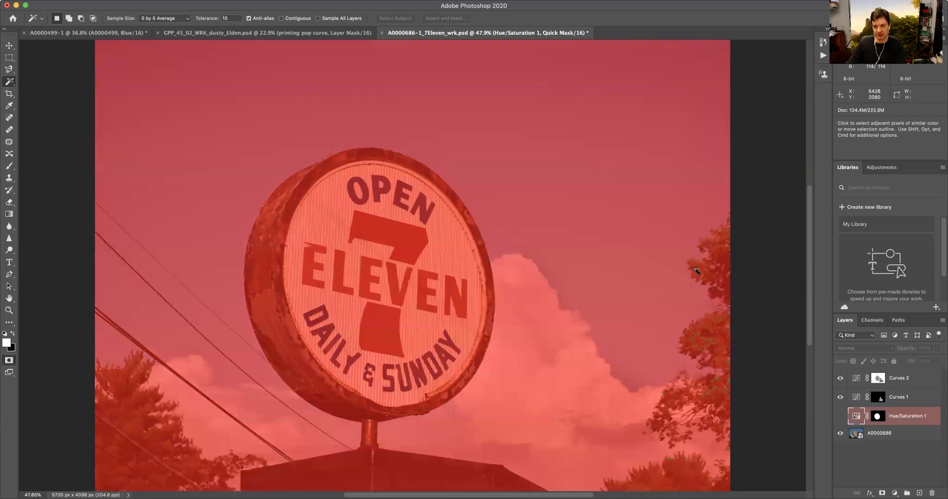
{"action": "key", "text": "q"}
Set the tolerance to 32, resample the right-hand tree, check the selection in Quick Mask, and deselect.
{"action": "left_click", "coordinate": [218, 18]}
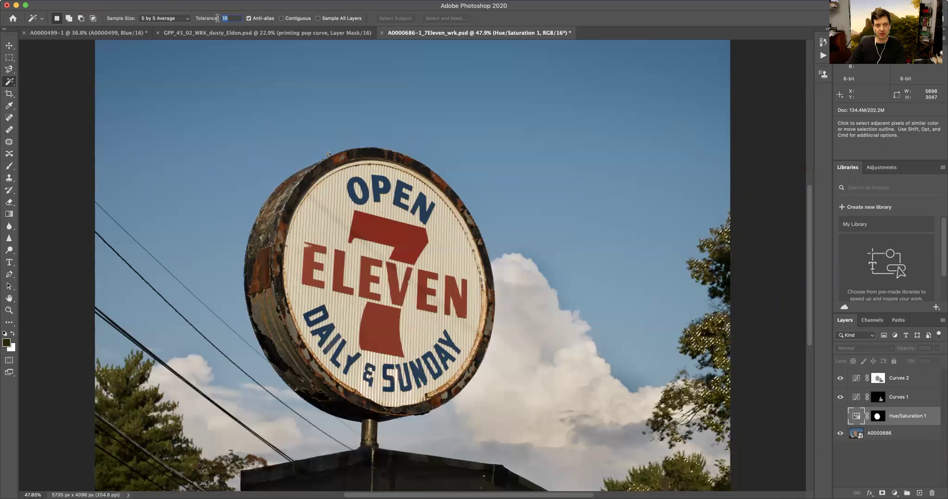
{"action": "key", "text": "Return"}
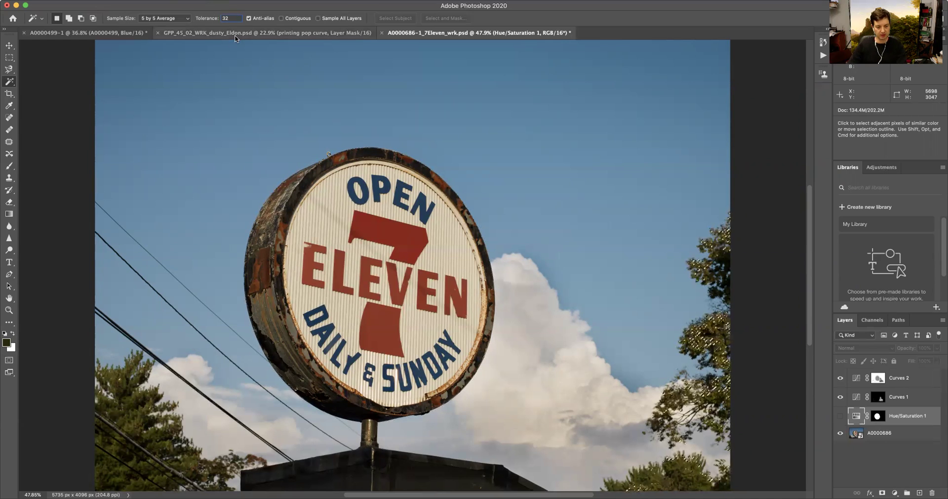
{"action": "left_click", "coordinate": [722, 256]}
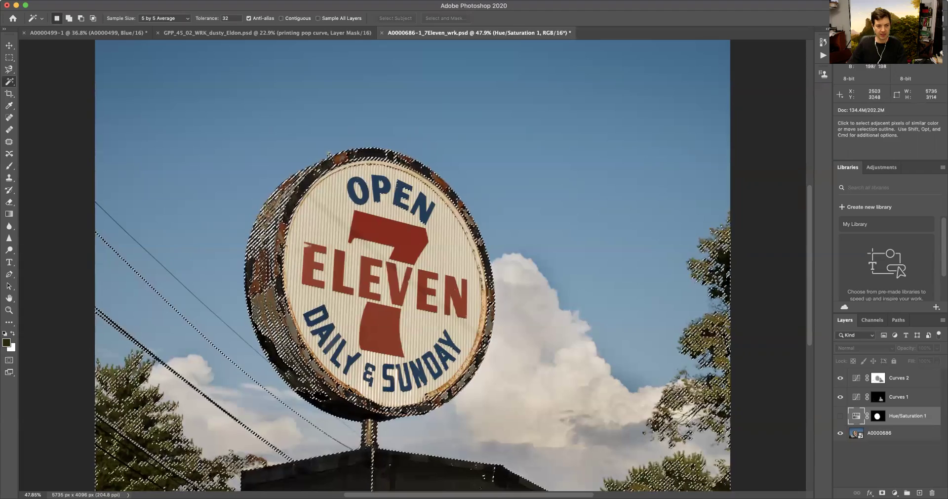
{"action": "key", "text": "q"}
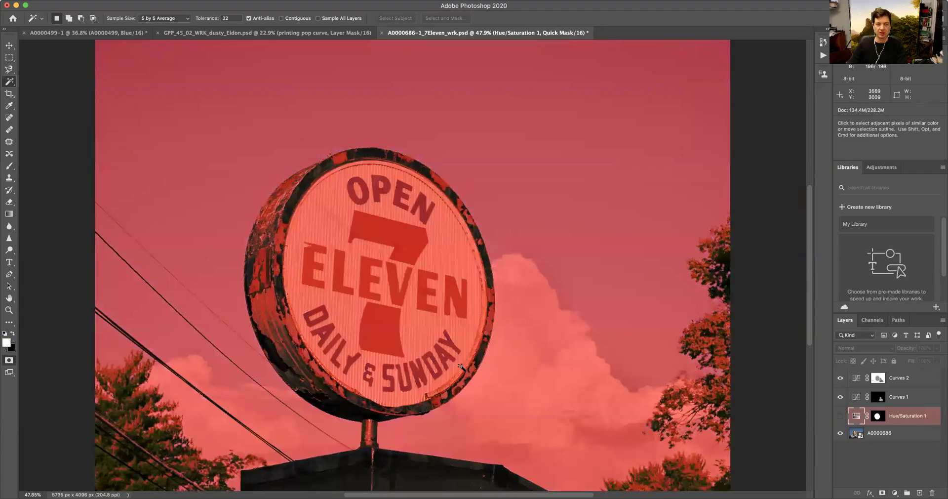
{"action": "key", "text": "q"}
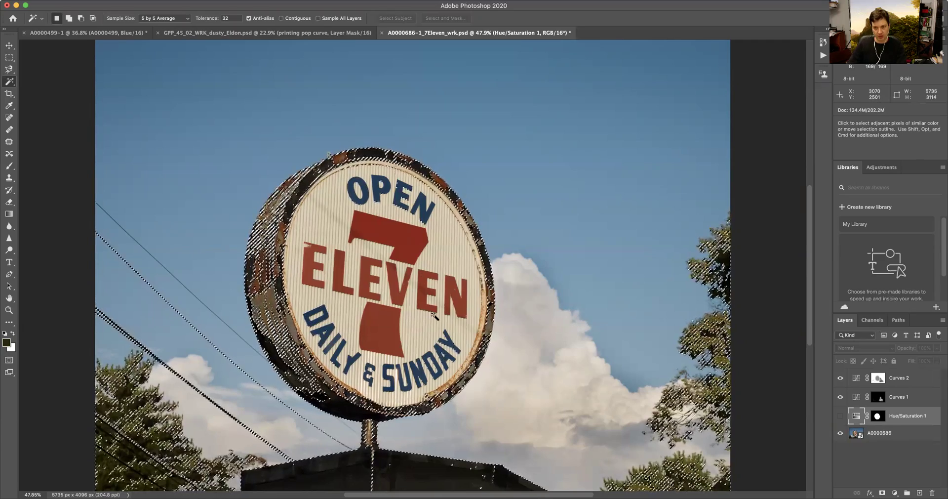
{"action": "key", "text": "super+d"}
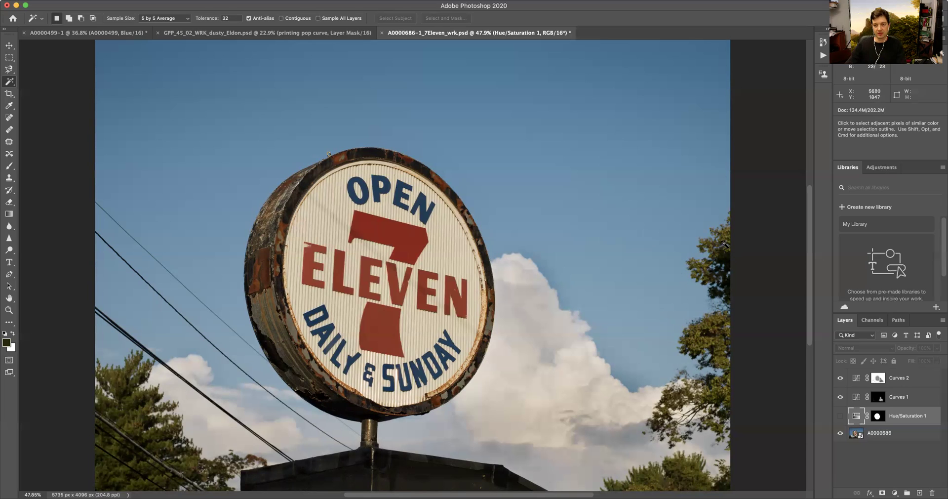
Lasso loosely around the right-hand trees, add the left-hand trees to the selection, and preview it in Quick Mask.
{"action": "left_click", "coordinate": [10, 71]}
{"action": "left_click", "coordinate": [40, 70]}
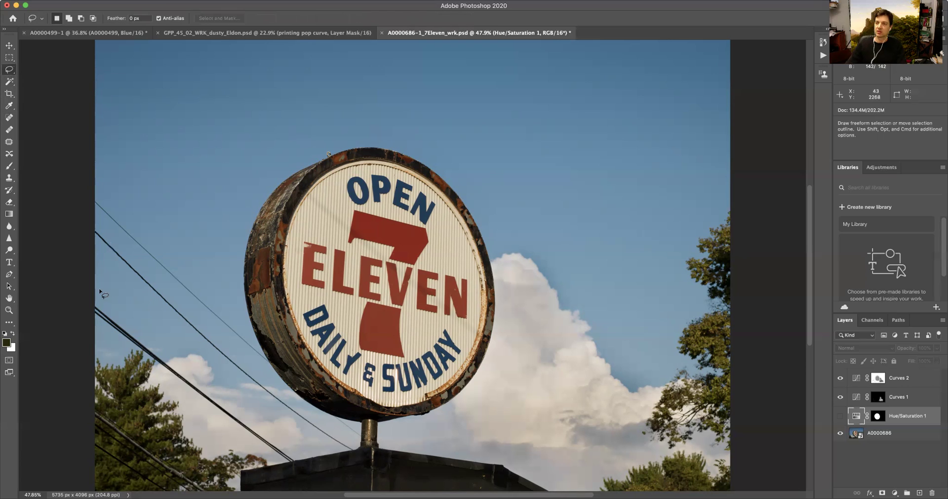
{"action": "mouse_move", "coordinate": [585, 486]}
{"action": "left_mouse_down"}
{"action": "mouse_move", "coordinate": [632, 410]}
{"action": "mouse_move", "coordinate": [685, 220]}
{"action": "mouse_move", "coordinate": [751, 222]}
{"action": "mouse_move", "coordinate": [773, 489]}
{"action": "left_mouse_up"}
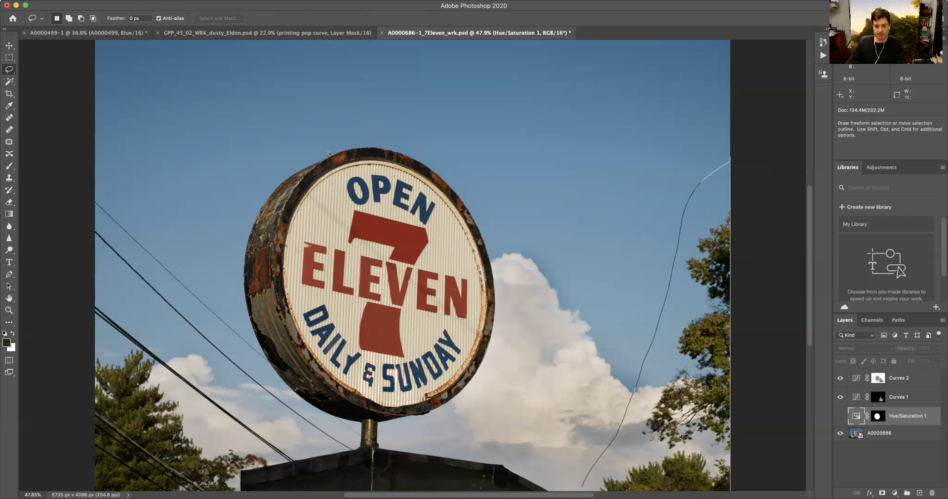
{"action": "left_click_drag", "start_coordinate": [580, 488], "coordinate": [579, 489]}
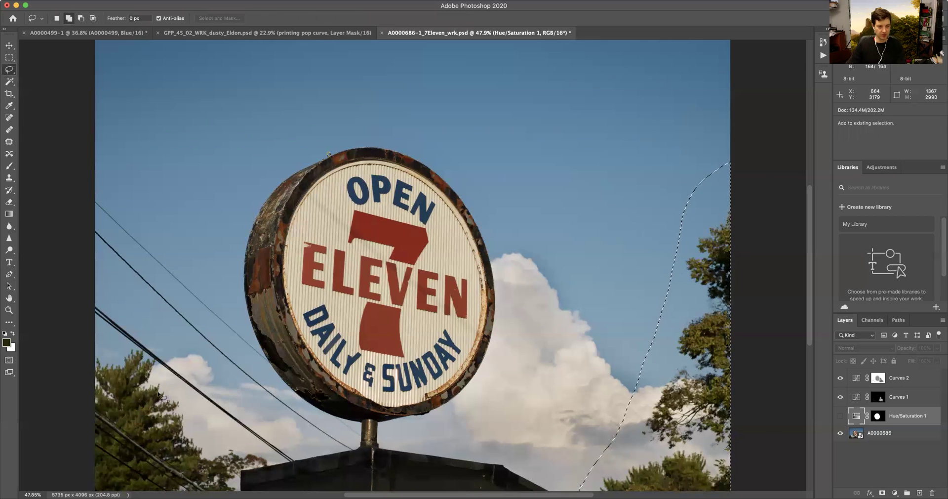
{"action": "mouse_move", "coordinate": [79, 352]}
{"action": "left_mouse_down"}
{"action": "mouse_move", "coordinate": [158, 346]}
{"action": "mouse_move", "coordinate": [215, 436]}
{"action": "mouse_move", "coordinate": [267, 451]}
{"action": "mouse_move", "coordinate": [273, 464]}
{"action": "mouse_move", "coordinate": [260, 491]}
{"action": "mouse_move", "coordinate": [87, 470]}
{"action": "mouse_move", "coordinate": [96, 346]}
{"action": "left_mouse_up"}
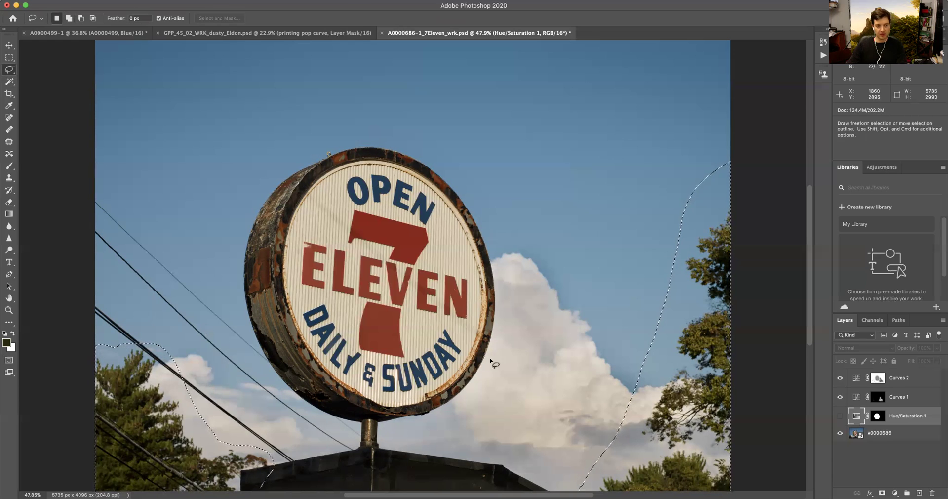
{"action": "key", "text": "q"}
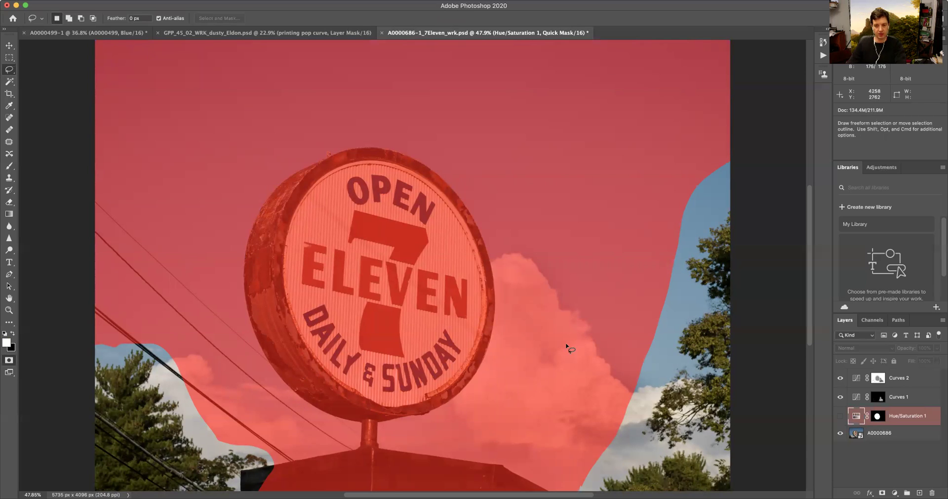
{"action": "key", "text": "q"}
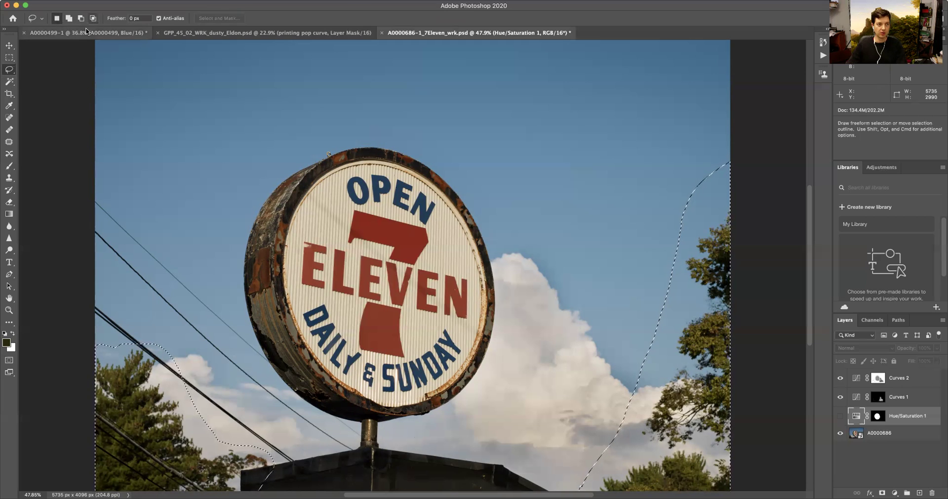
Subtract the blue sky and the clouds around the trees from the lasso selection with the Magic Wand.
{"action": "left_click", "coordinate": [9, 83]}
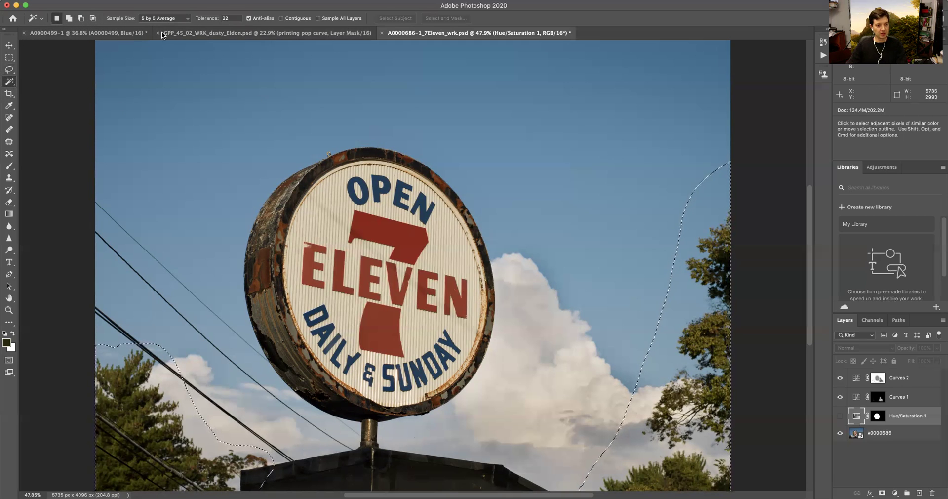
{"action": "left_click", "coordinate": [81, 19]}
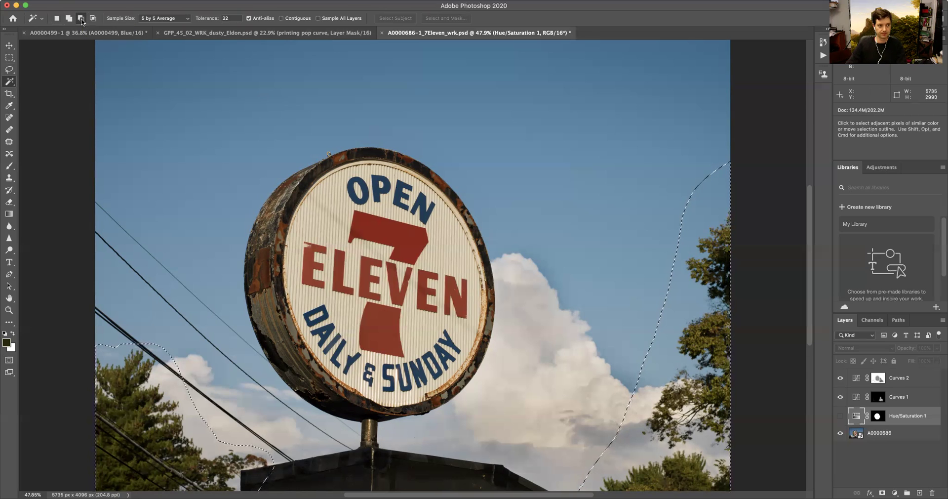
{"action": "left_click", "coordinate": [709, 204]}
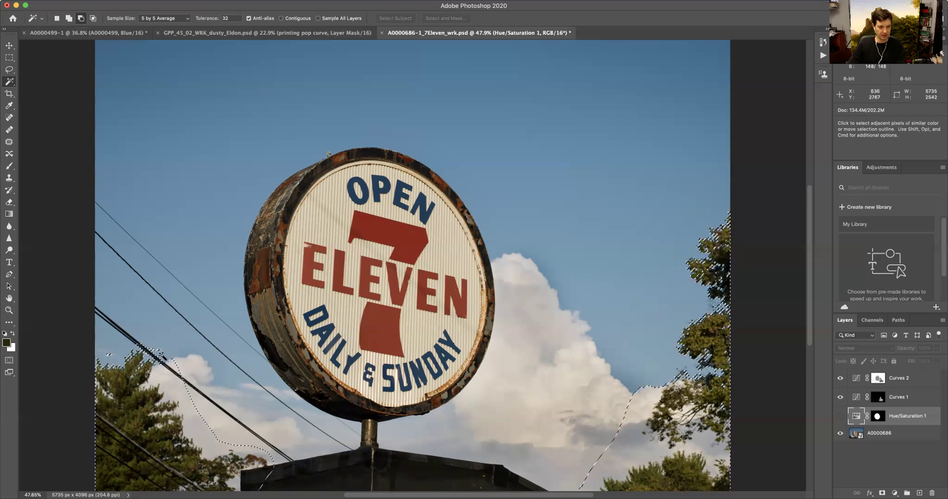
{"action": "left_click", "coordinate": [171, 387]}
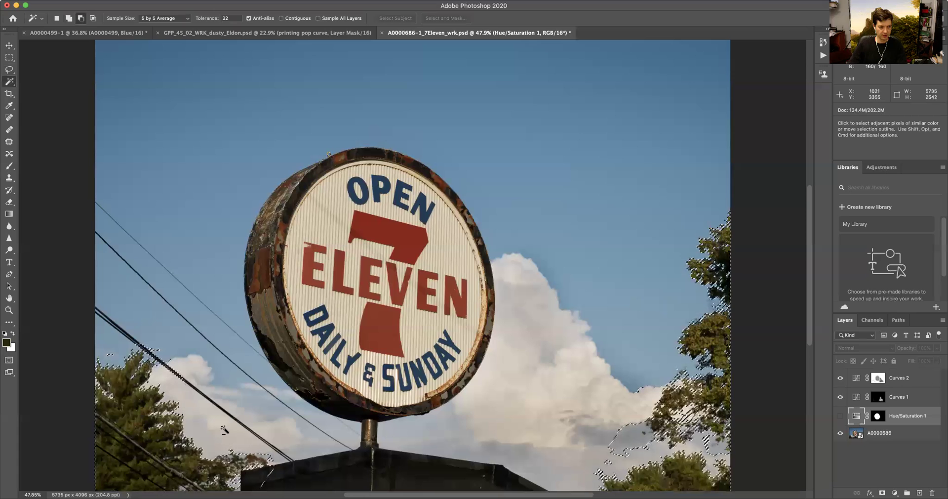
{"action": "left_click", "coordinate": [239, 465]}
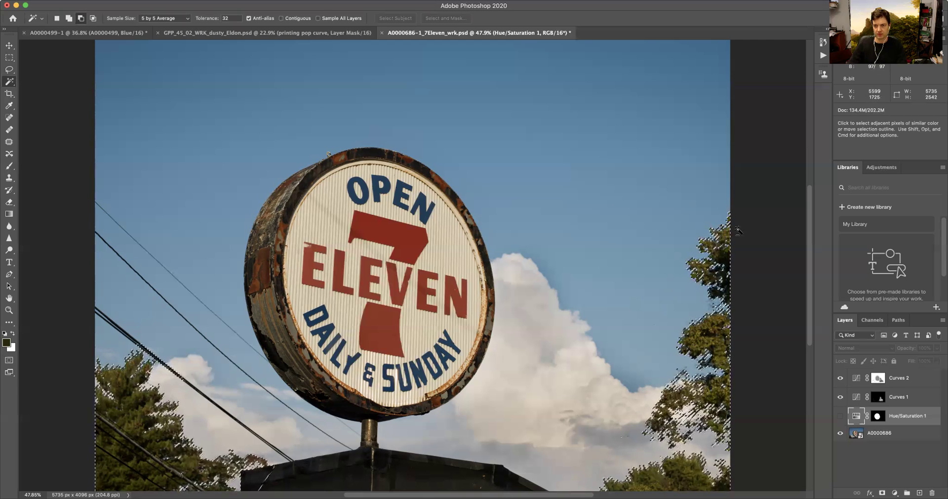
Examine the edges of the right-hand tree selection at 100% zoom, comparing the Quick Mask overlay with the selection outline.
{"action": "key", "text": "q"}
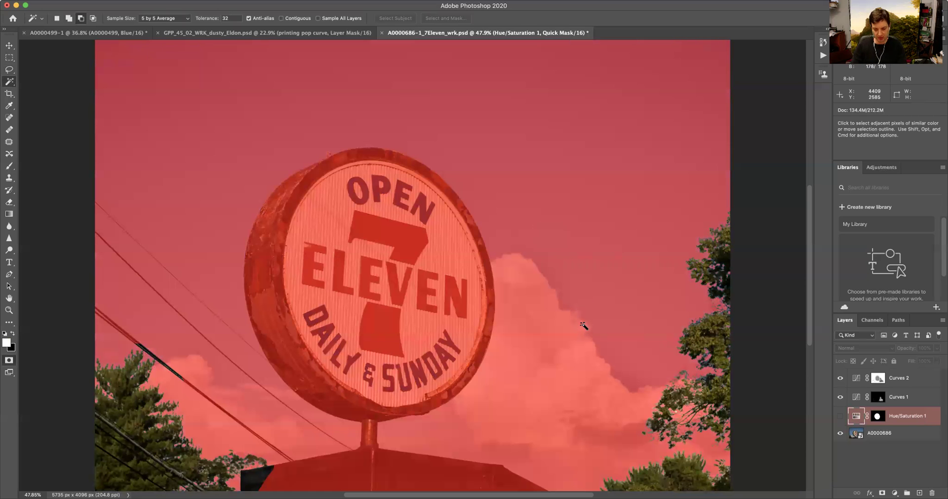
{"action": "key", "text": "super+plus"}
{"action": "key", "text": "super+plus"}
{"action": "key", "text": "super+plus"}
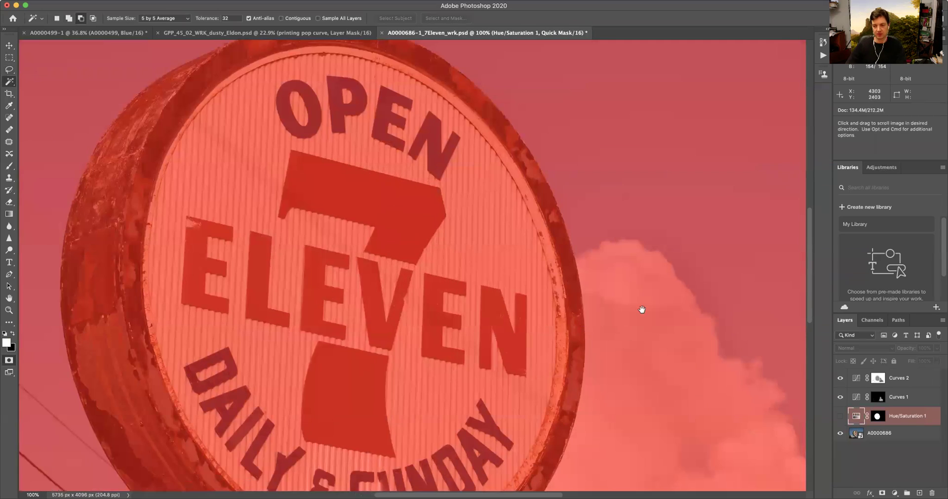
{"action": "left_click_drag", "start_coordinate": [642, 309], "coordinate": [243, 212]}
{"action": "left_click_drag", "start_coordinate": [389, 121], "coordinate": [560, 208]}
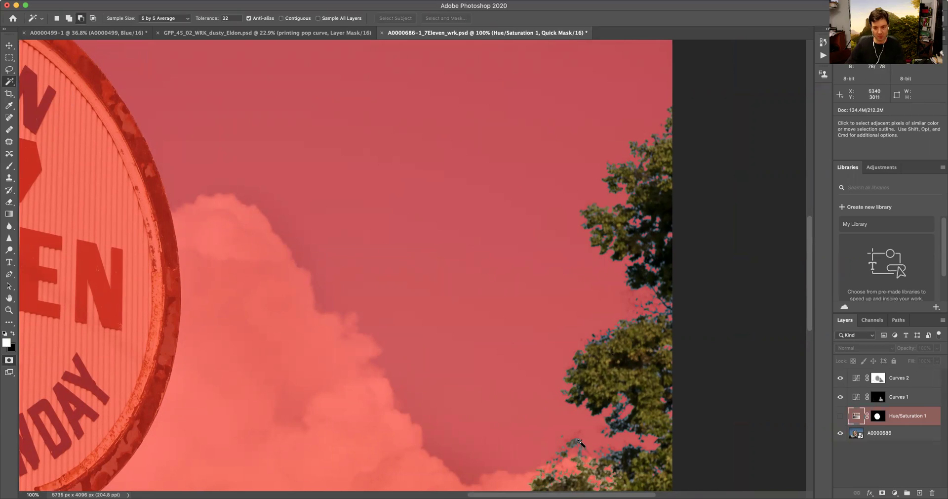
{"action": "key", "text": "q"}
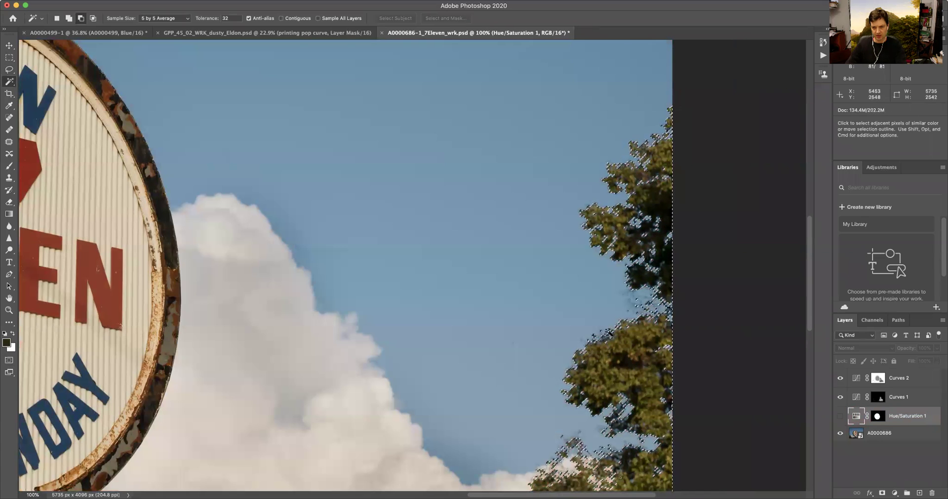
{"action": "key", "text": "q"}
{"action": "key", "text": "q"}
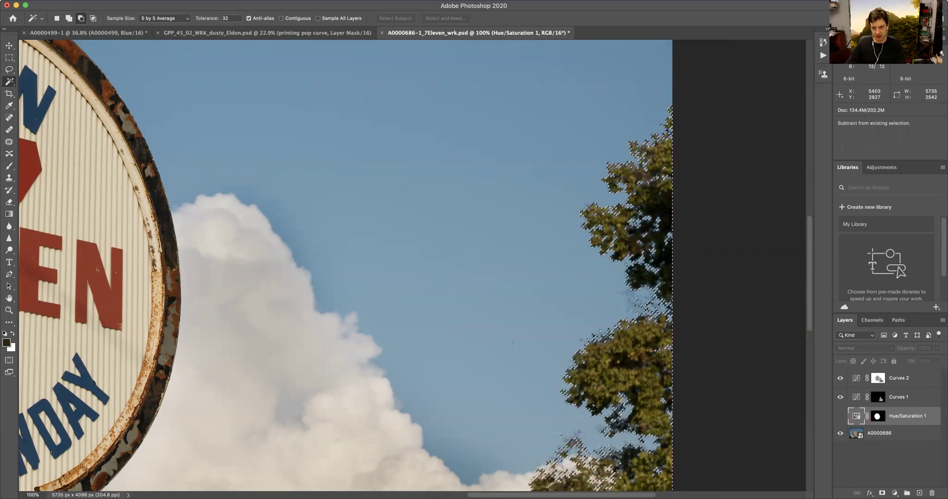
{"action": "scroll", "coordinate": [548, 432], "scroll_direction": "down", "scroll_amount": 5}
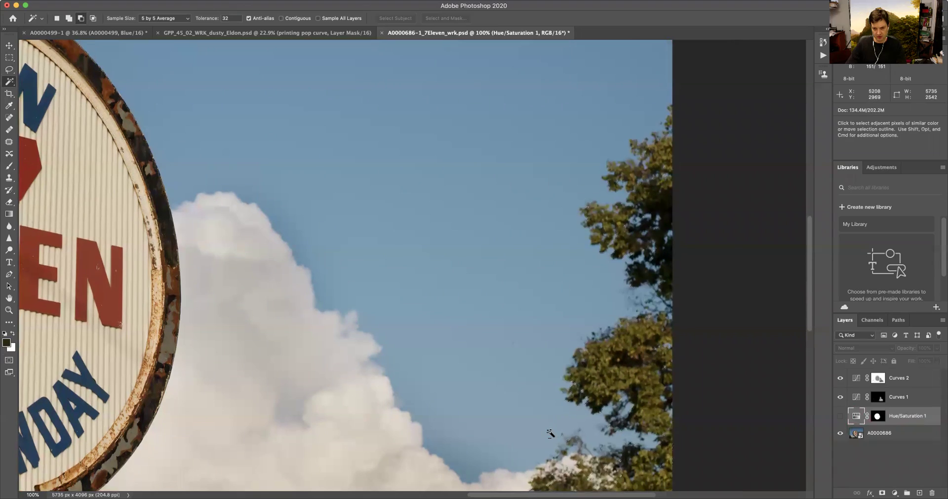
{"action": "scroll", "coordinate": [548, 429], "scroll_direction": "down", "scroll_amount": 2}
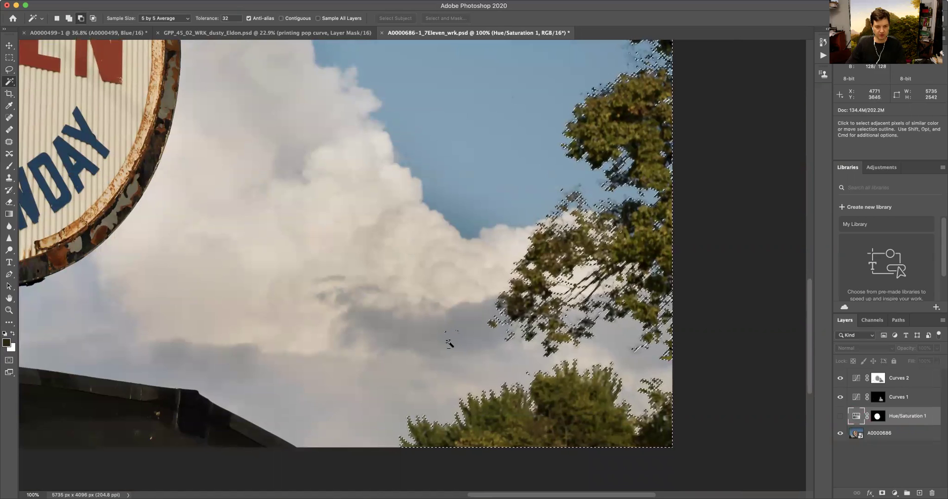
{"action": "key", "text": "q"}
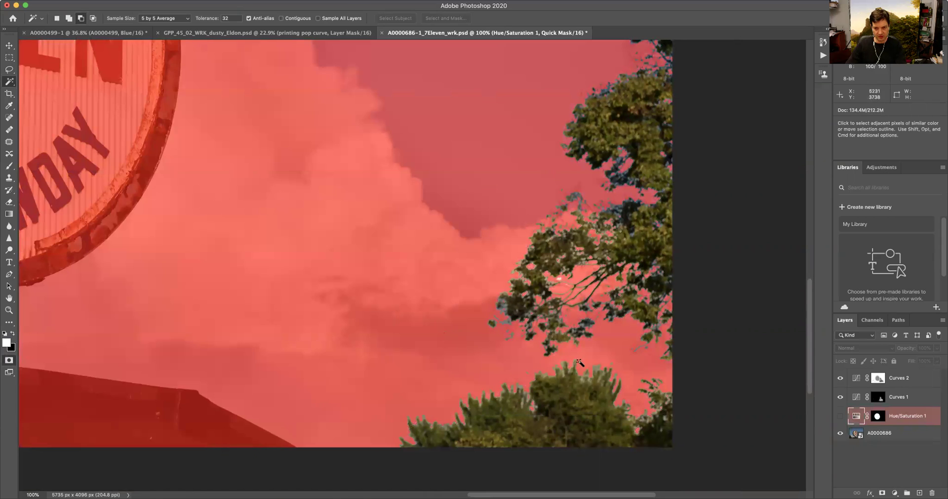
{"action": "key", "text": "q"}
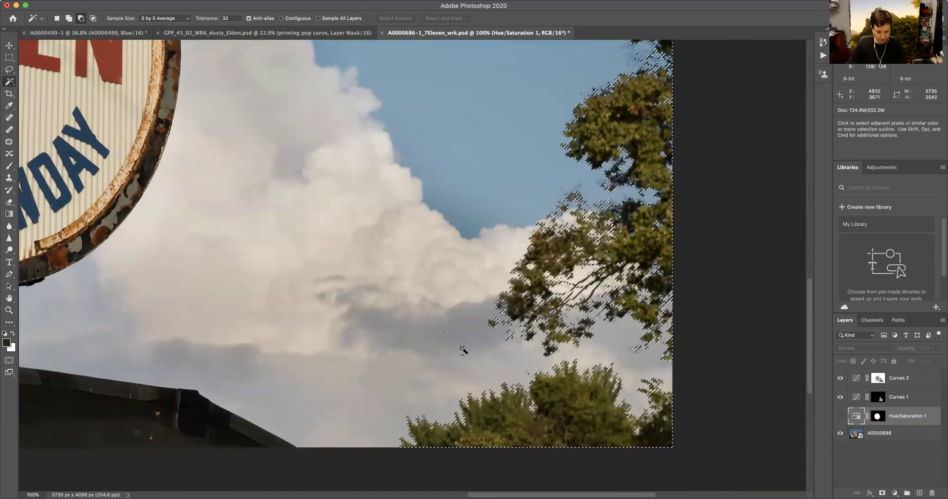
Subtract the stray selected patch in the gray cloud beside the right-hand trees with the Lasso tool.
{"action": "left_click", "coordinate": [9, 69]}
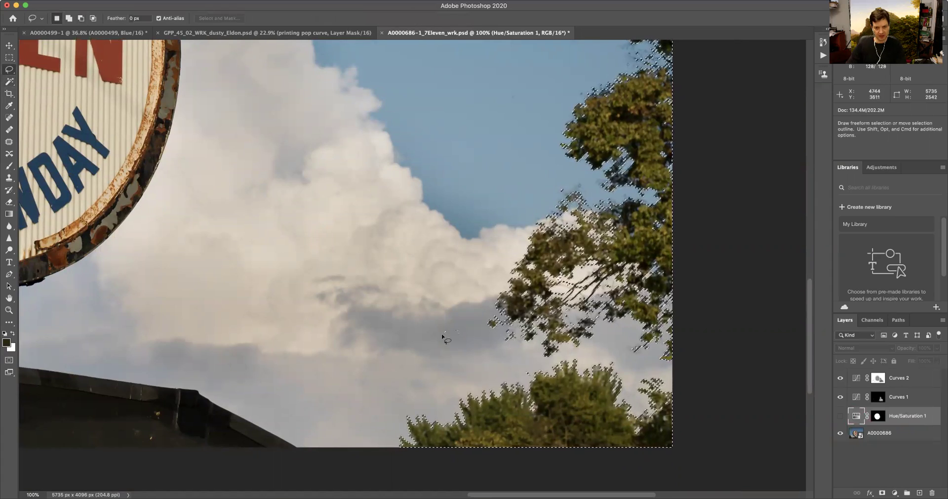
{"action": "key", "text": "alt"}
{"action": "mouse_move", "coordinate": [462, 315]}
{"action": "left_mouse_down"}
{"action": "mouse_move", "coordinate": [435, 324]}
{"action": "mouse_move", "coordinate": [456, 342]}
{"action": "left_mouse_up"}
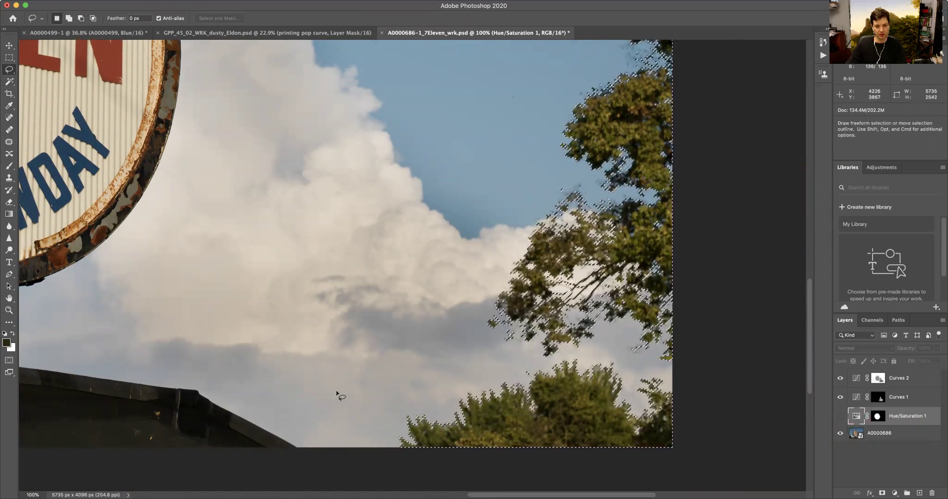
Check the left-hand tree selection in Quick Mask and subtract the corner of the dark roof with the Lasso.
{"action": "left_click_drag", "start_coordinate": [334, 340], "coordinate": [666, 288]}
{"action": "mouse_move", "coordinate": [224, 328]}
{"action": "left_mouse_down"}
{"action": "mouse_move", "coordinate": [408, 358]}
{"action": "mouse_move", "coordinate": [504, 332]}
{"action": "left_mouse_up"}
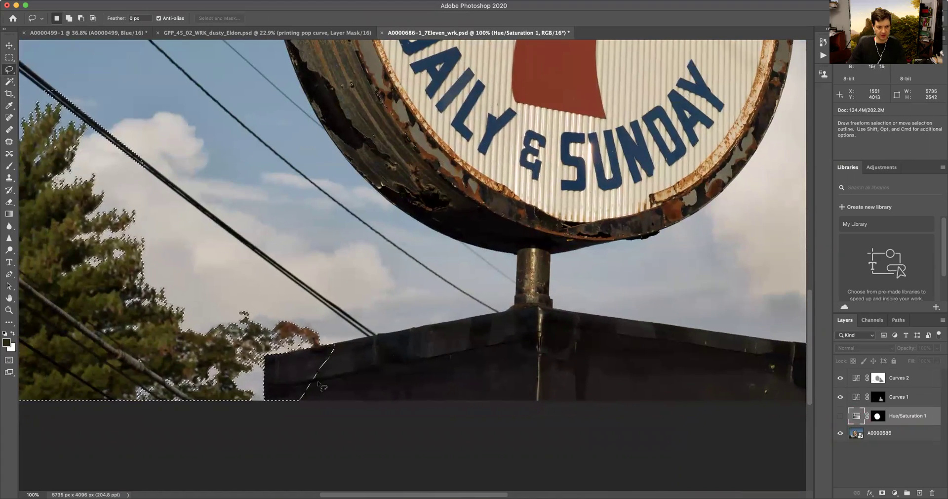
{"action": "key", "text": "q"}
{"action": "key", "text": "q"}
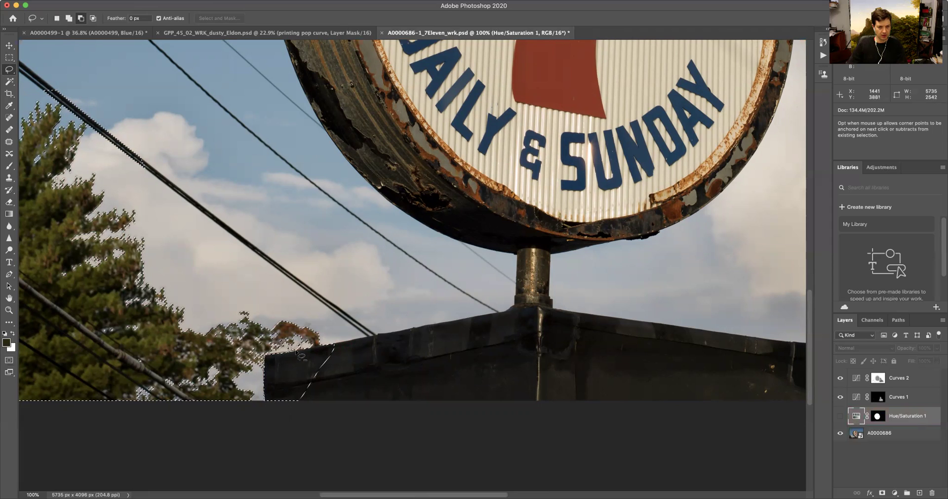
{"action": "mouse_move", "coordinate": [328, 349]}
{"action": "left_mouse_down"}
{"action": "mouse_move", "coordinate": [351, 361]}
{"action": "mouse_move", "coordinate": [341, 404]}
{"action": "mouse_move", "coordinate": [265, 411]}
{"action": "left_mouse_up"}
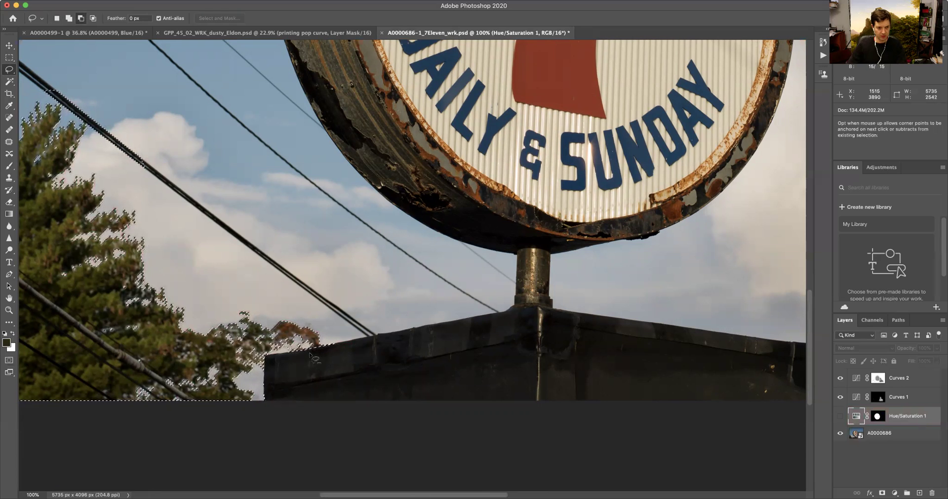
Subtract the remaining sliver along the dark roof's edge beside the left-hand trees from the selection with the Lasso tool.
{"action": "mouse_move", "coordinate": [328, 345]}
{"action": "left_mouse_down"}
{"action": "mouse_move", "coordinate": [331, 357]}
{"action": "mouse_move", "coordinate": [316, 354]}
{"action": "left_mouse_up"}
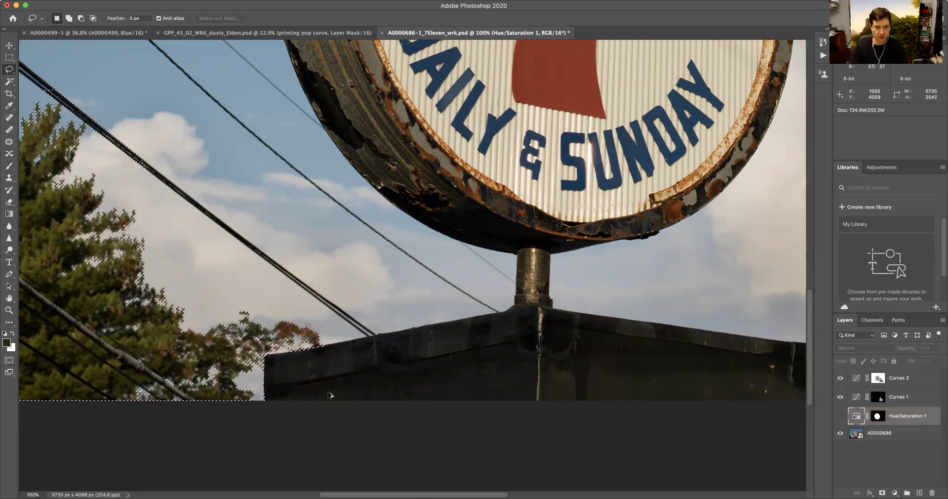
{"action": "key", "text": "super+h"}
{"action": "key", "text": "super+0"}
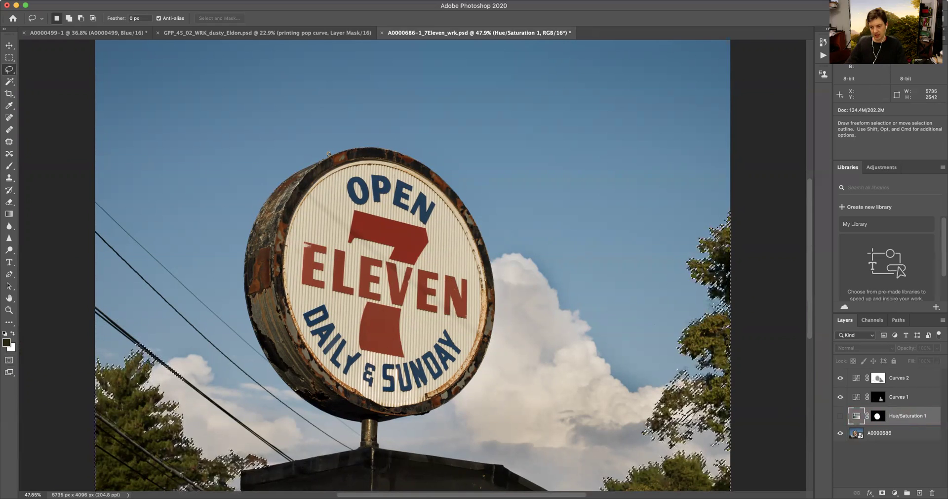
Add a Brightness/Contrast adjustment layer masked to the tree selection, with brightness set to 19 and the contrast lowered slightly.
{"action": "left_click", "coordinate": [895, 493]}
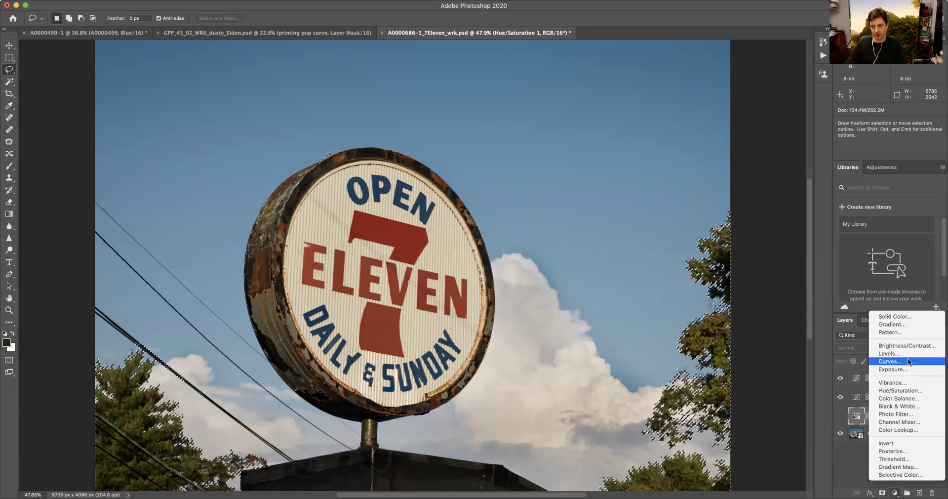
{"action": "left_click", "coordinate": [906, 345]}
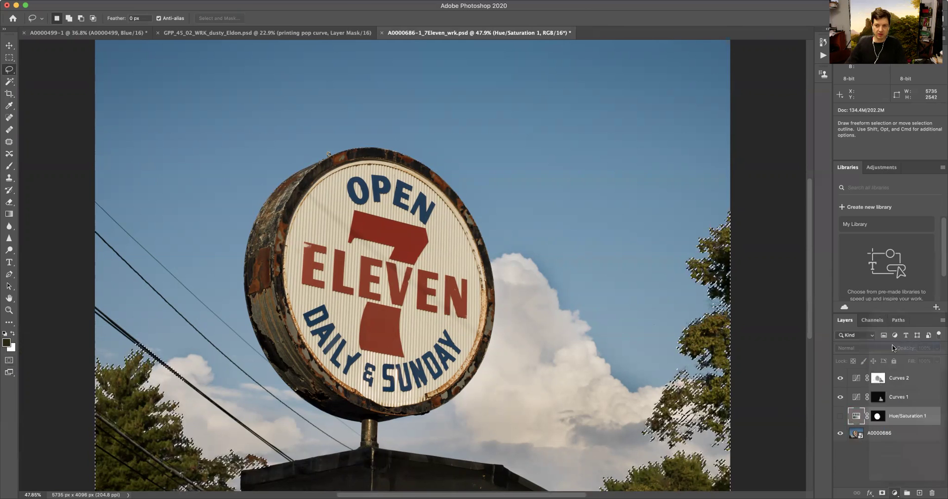
{"action": "left_click_drag", "start_coordinate": [641, 148], "coordinate": [408, 139]}
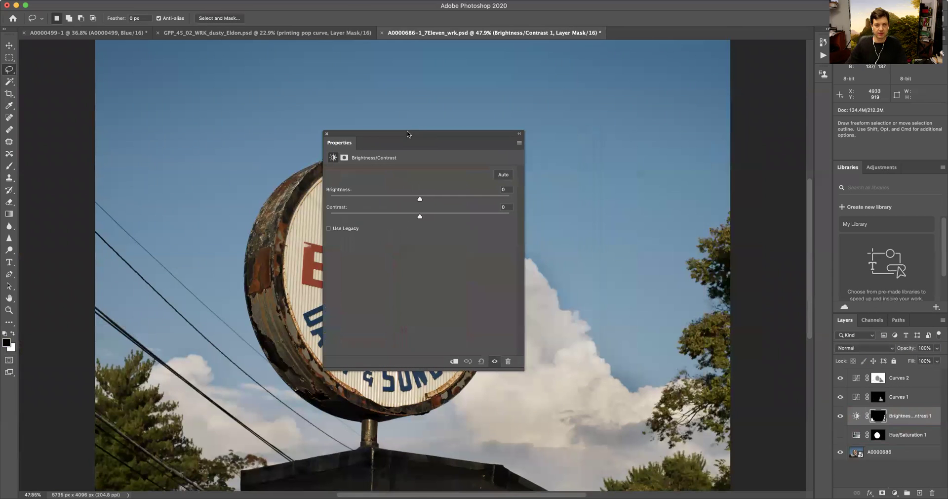
{"action": "left_click_drag", "start_coordinate": [419, 199], "coordinate": [421, 198]}
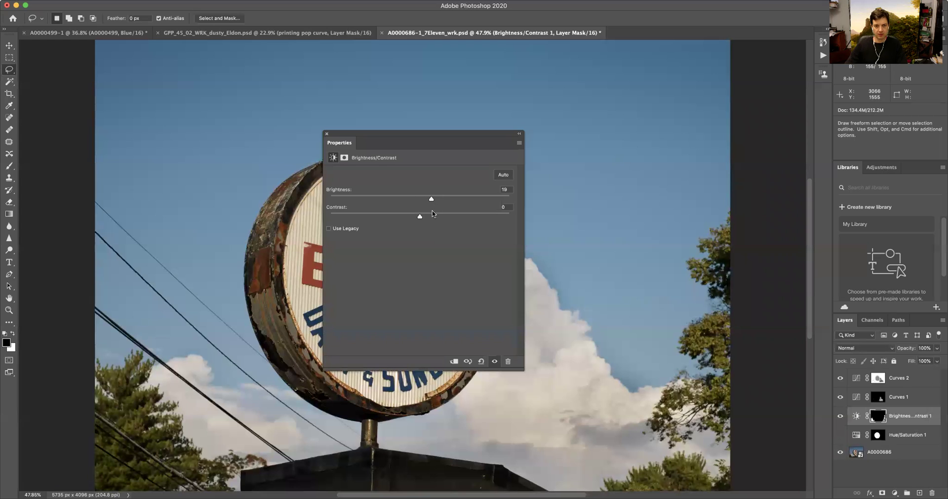
{"action": "left_click_drag", "start_coordinate": [419, 219], "coordinate": [405, 219]}
{"action": "left_click", "coordinate": [327, 134]}
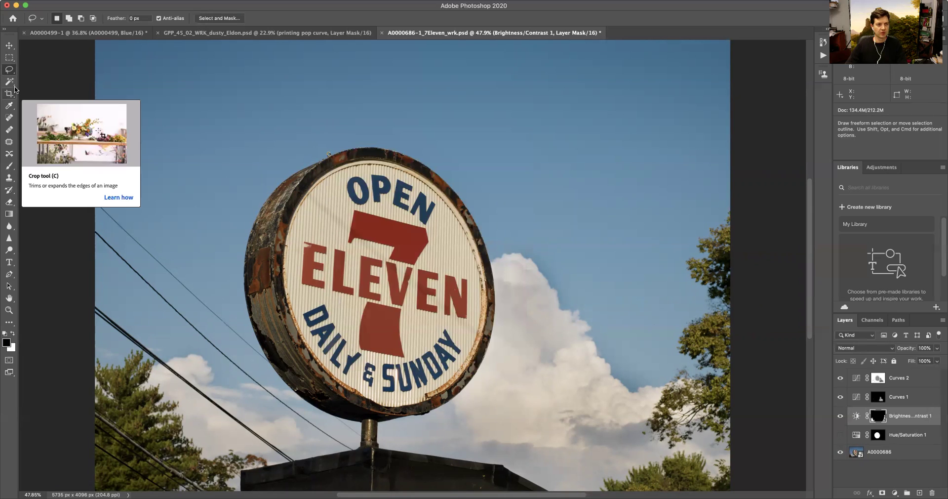